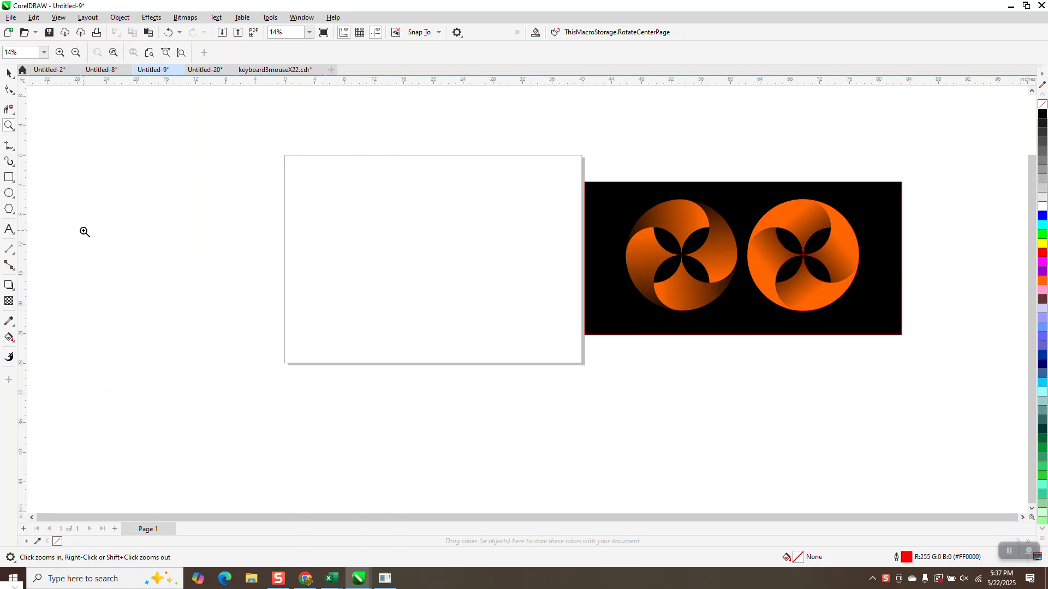
# - Draw a circle, set its diameter to 16 inches and center it on the page
pyautogui.click(9, 193)
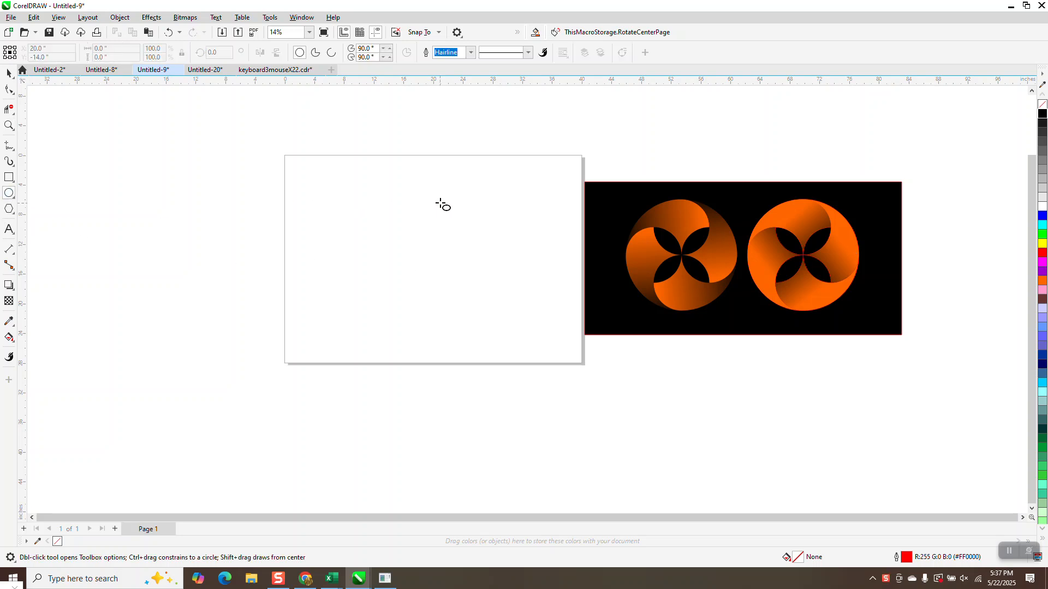
pyautogui.moveTo(506, 188); pyautogui.dragTo(377, 315)
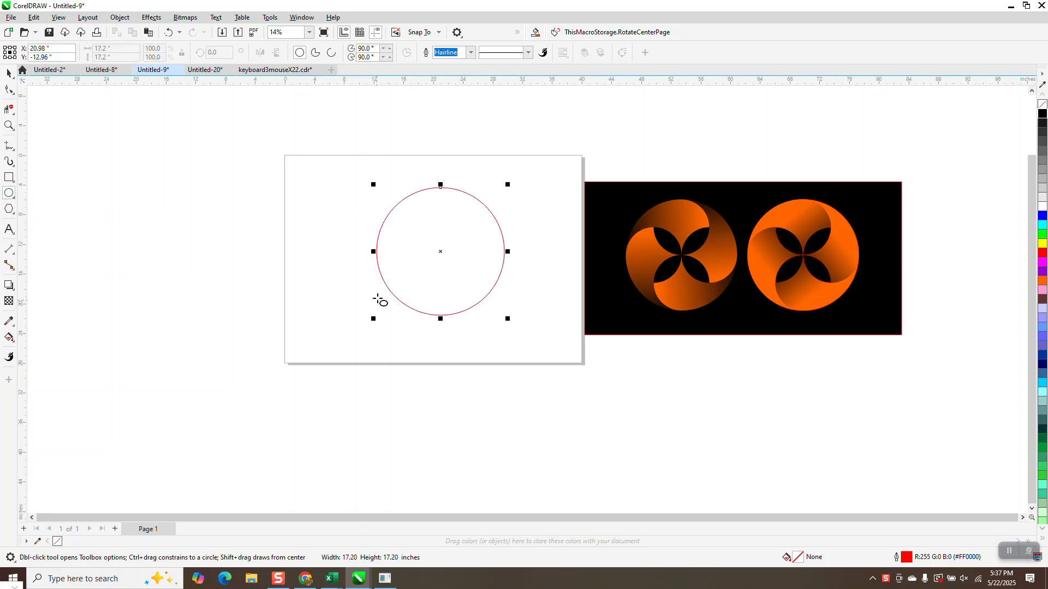
pyautogui.click(112, 49)
pyautogui.write('16')
pyautogui.press('Return')
pyautogui.press('p')
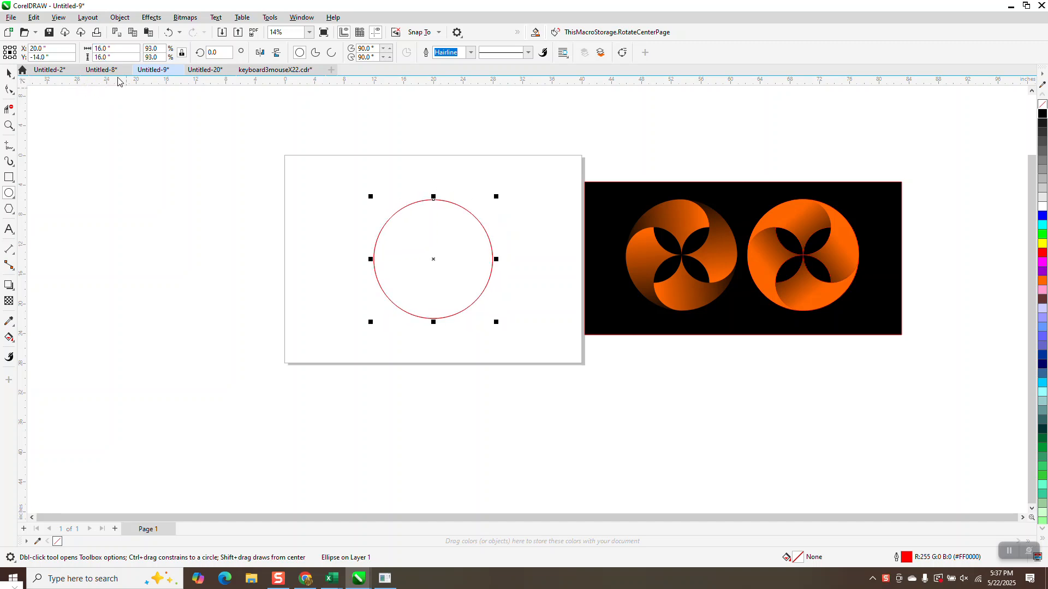
pyautogui.click(93, 49)
pyautogui.write('8')
pyautogui.press('Return')
pyautogui.click(9, 73)
pyautogui.moveTo(519, 325); pyautogui.dragTo(541, 346)
pyautogui.press('l')
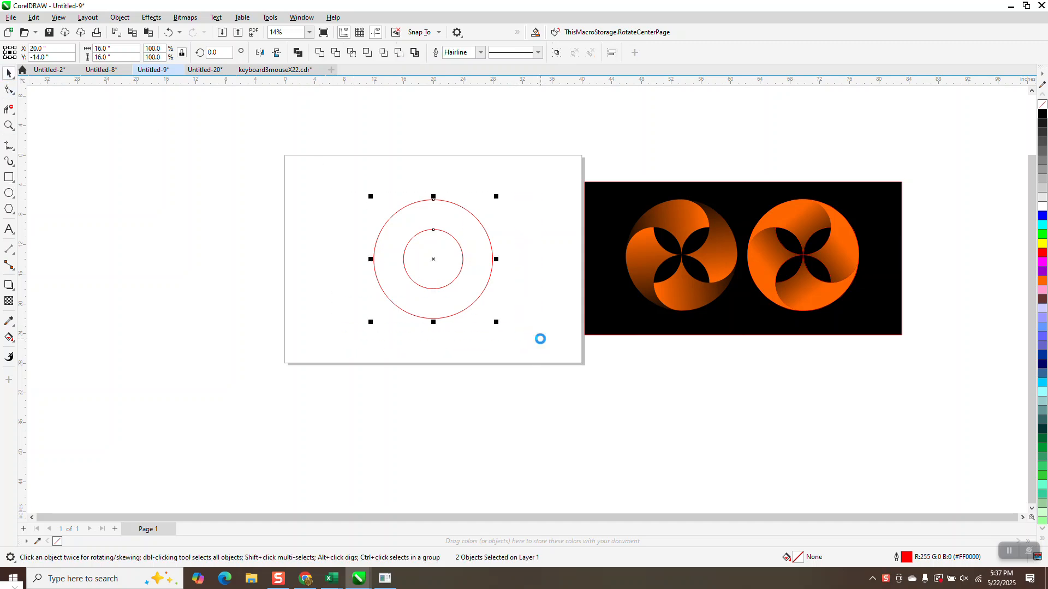
pyautogui.click(525, 258)
pyautogui.click(433, 252)
pyautogui.press('Delete')
# - Scale the circle about its center to a diameter of about 16.66 inches
pyautogui.click(470, 231)
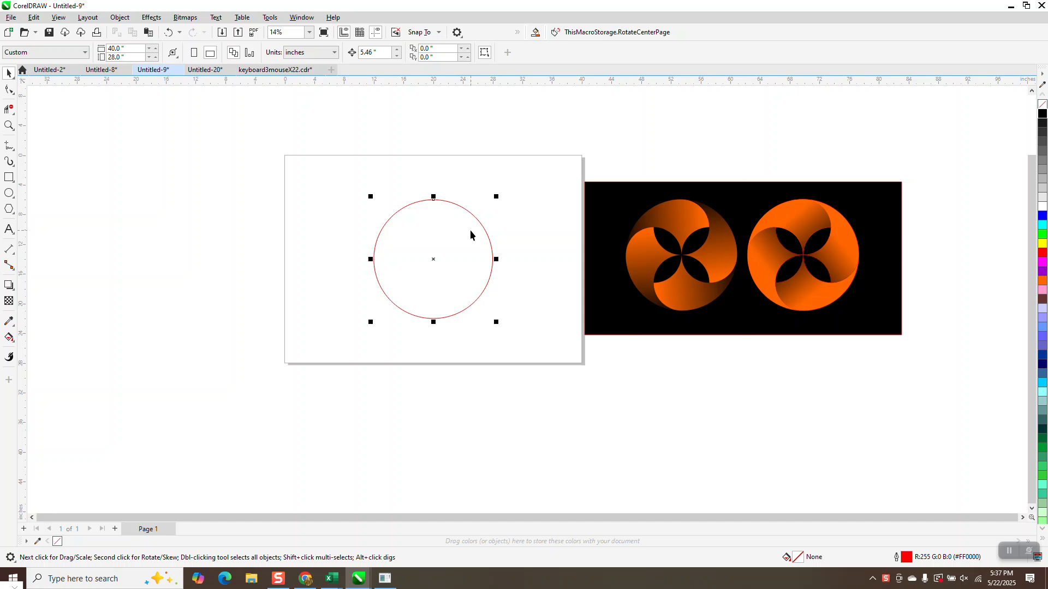
pyautogui.moveTo(499, 198); pyautogui.dragTo(509, 192)
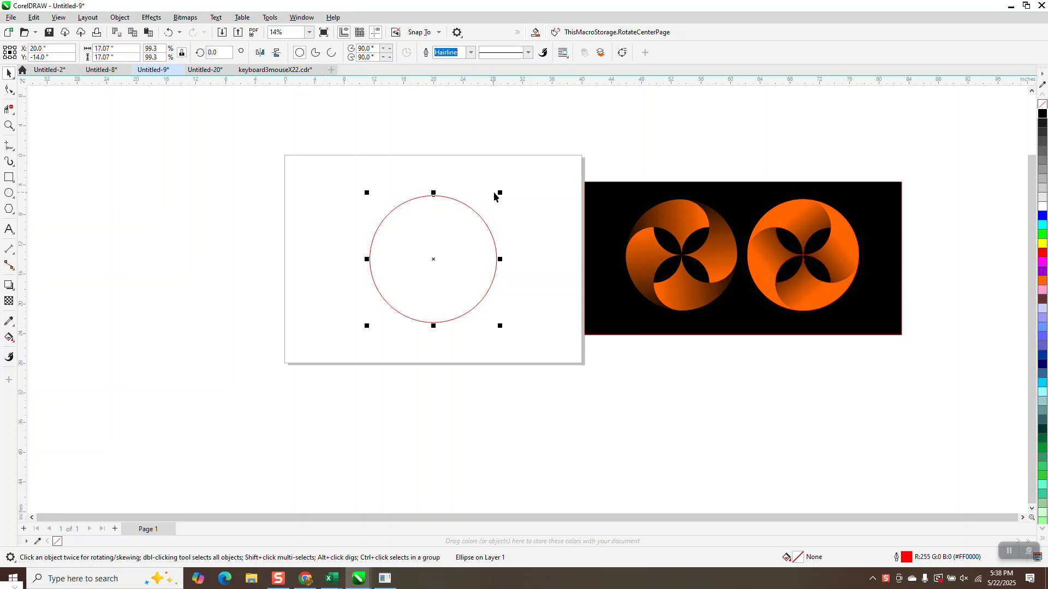
pyautogui.moveTo(502, 192); pyautogui.dragTo(505, 188)
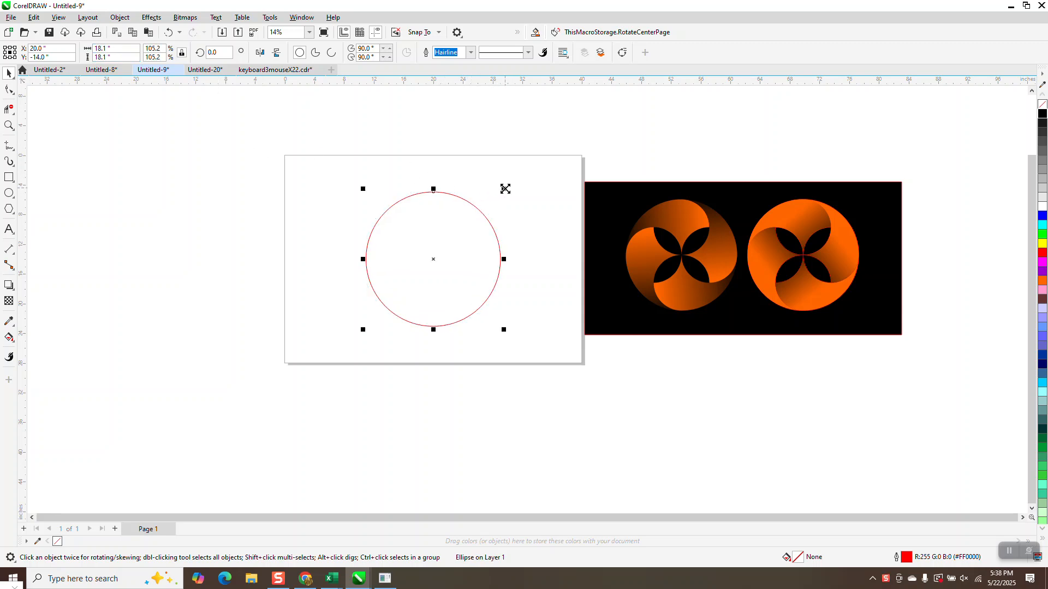
pyautogui.moveTo(504, 189); pyautogui.dragTo(500, 193)
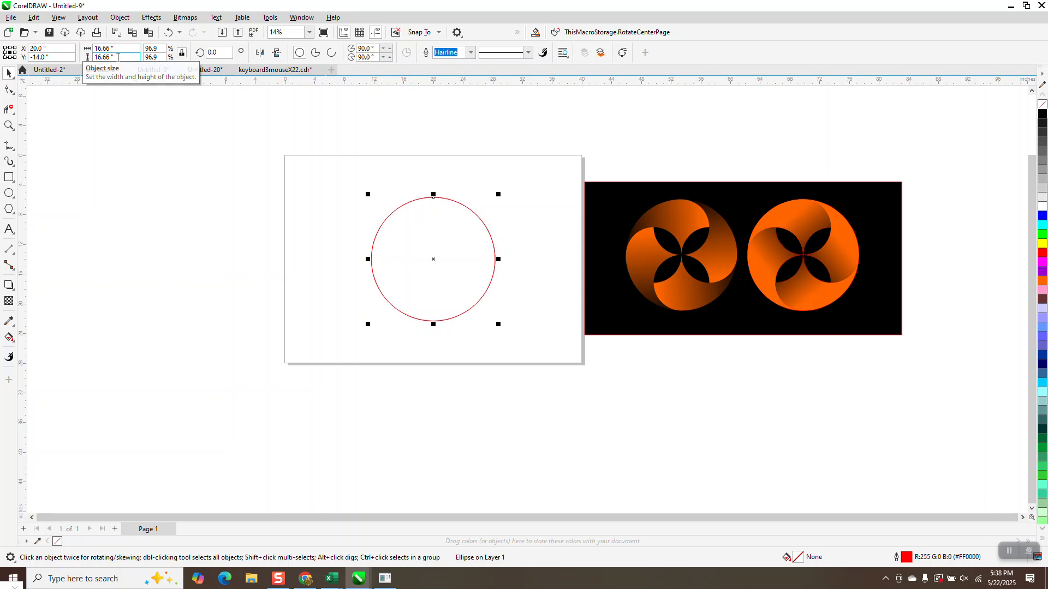
# - Create a concentric copy of the circle at half size by dividing its dimensions by 2
pyautogui.press('BackSpace')
pyautogui.press('BackSpace')
pyautogui.write('/2')
pyautogui.press('Return')
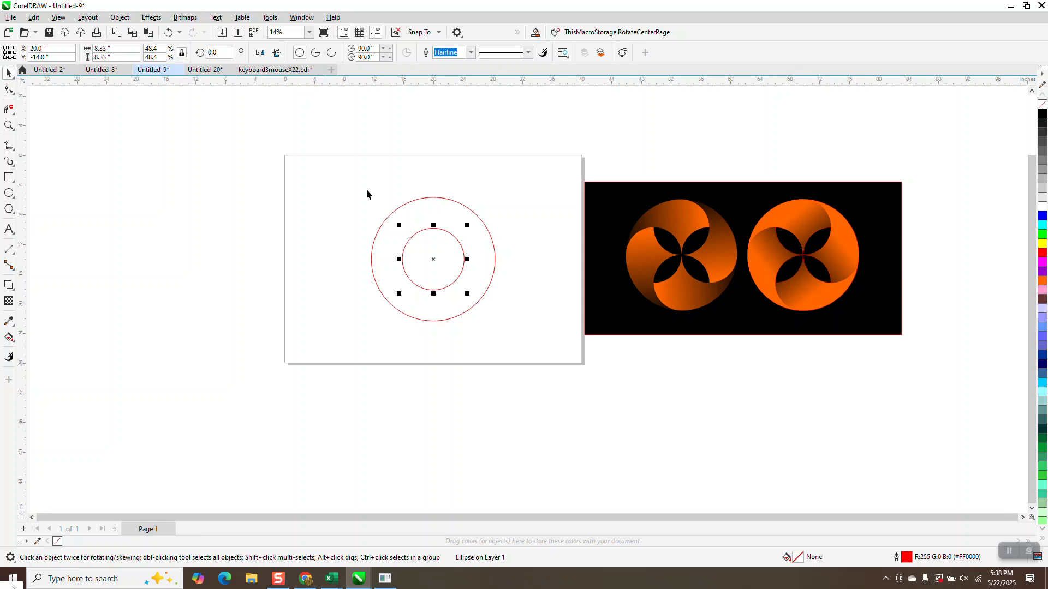
# - Align the small circle with the large circle's left edge and place a copy of it against the right edge
pyautogui.moveTo(338, 177); pyautogui.dragTo(538, 360)
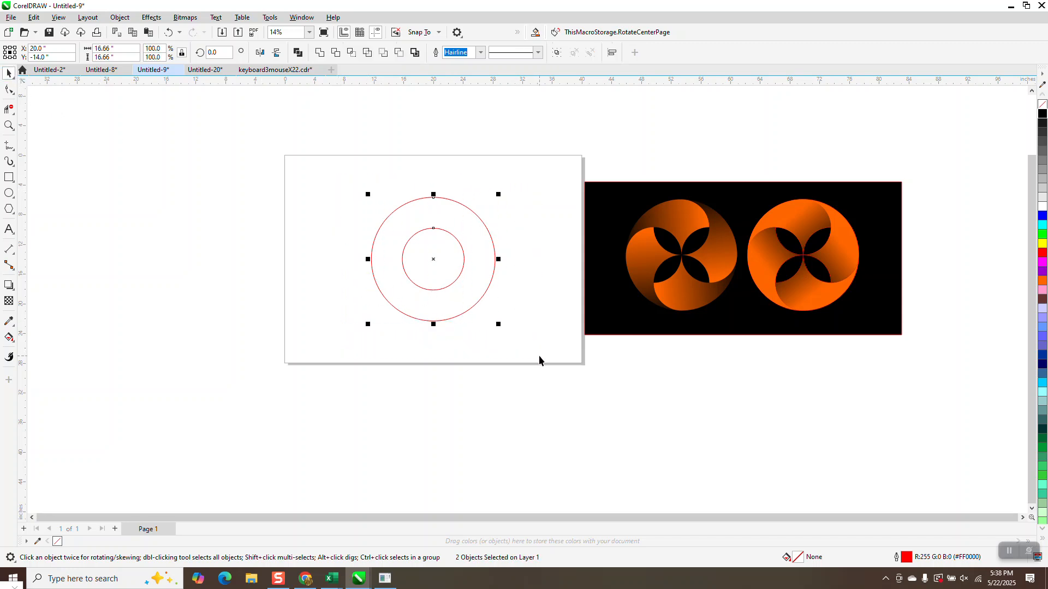
pyautogui.press('l')
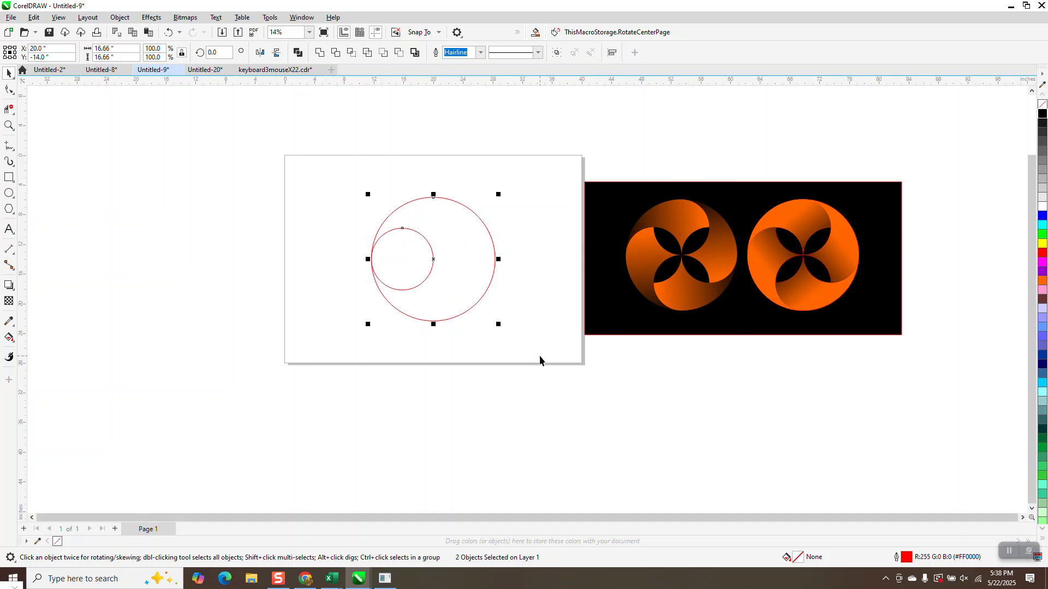
pyautogui.click(441, 253)
pyautogui.click(431, 253)
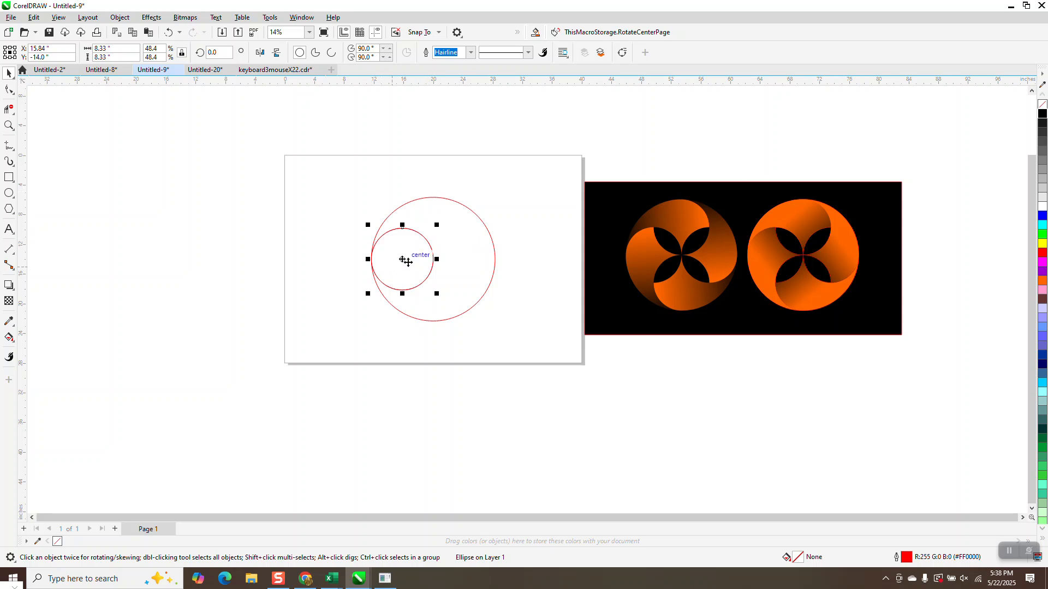
pyautogui.keyDown('shift'); pyautogui.click(479, 221); pyautogui.keyUp('shift')
pyautogui.press('r')
# - Rotate the two small circles together to 90 degrees and add a copy of the pair at 0 degrees, giving four overlapping circles
pyautogui.moveTo(350, 230); pyautogui.dragTo(532, 306)
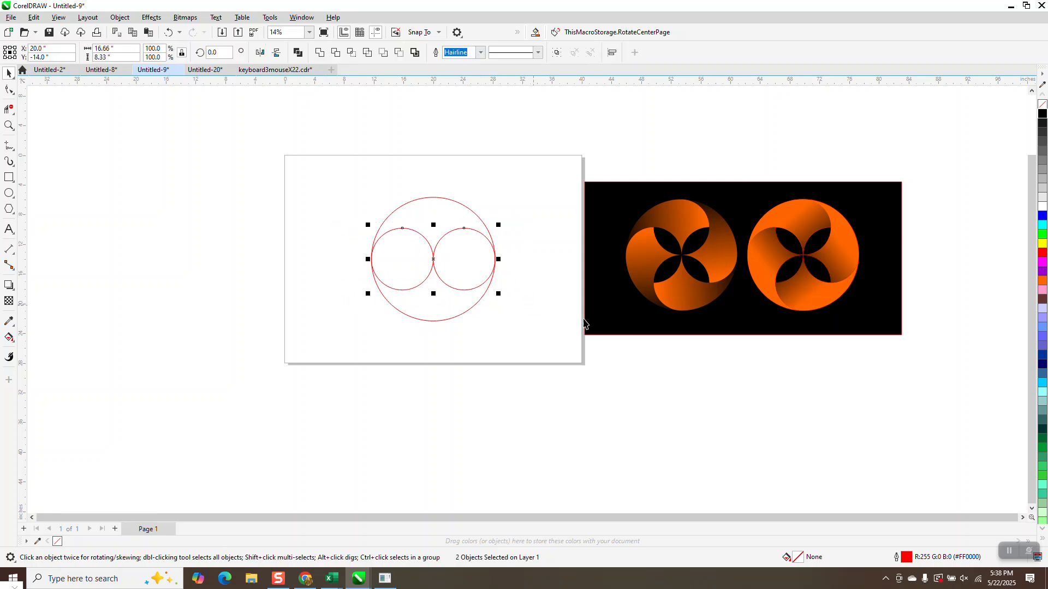
pyautogui.click(227, 51)
pyautogui.write('90')
pyautogui.press('Return')
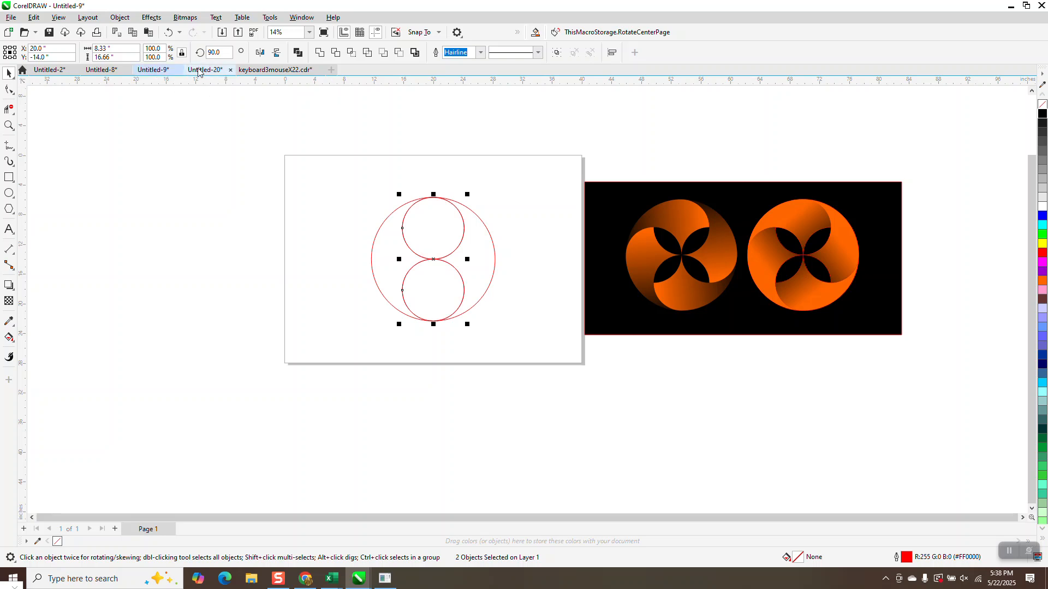
pyautogui.moveTo(222, 53); pyautogui.dragTo(185, 52)
pyautogui.write('0')
pyautogui.press('Return')
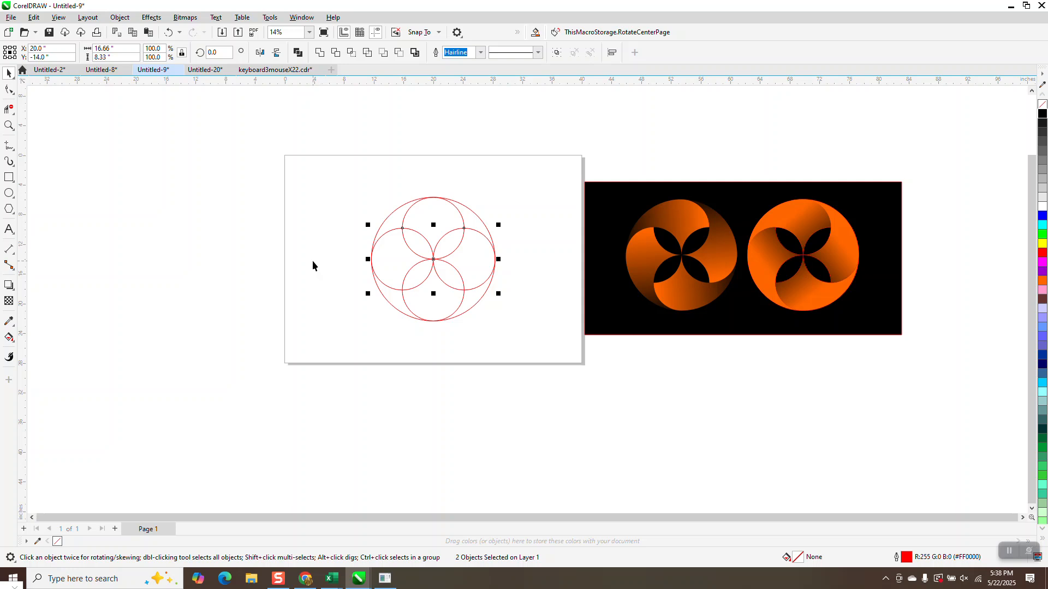
# - Delete the upper-left outer arc of the top small circle between its intersections with Virtual Segment Delete
pyautogui.click(8, 125)
pyautogui.moveTo(340, 188); pyautogui.dragTo(533, 318)
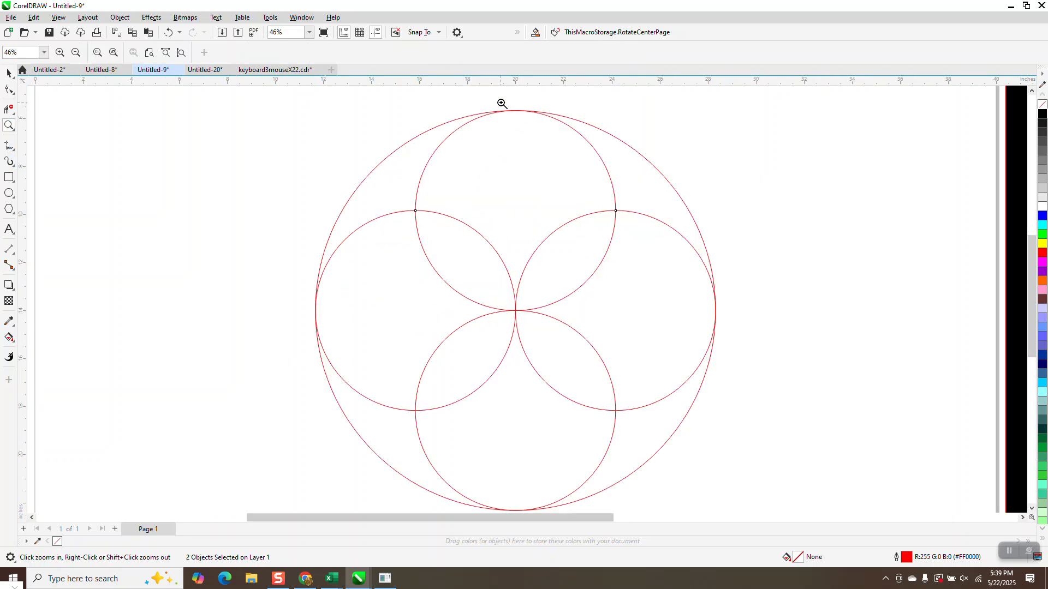
pyautogui.moveTo(499, 102); pyautogui.dragTo(540, 122)
pyautogui.scroll(-5, 528, 125)
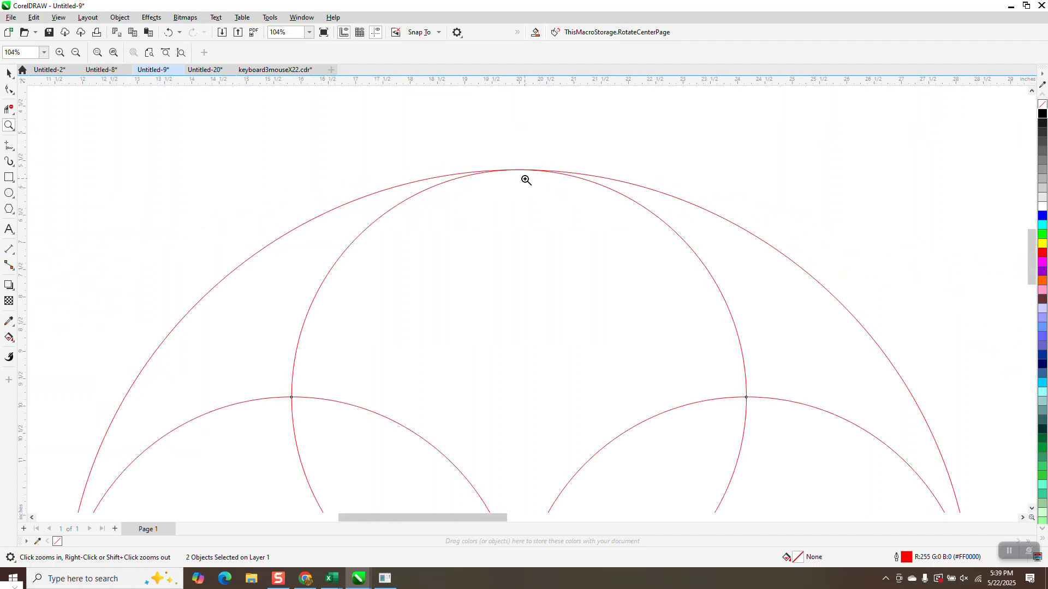
pyautogui.scroll(-3, 526, 180)
pyautogui.click(9, 109)
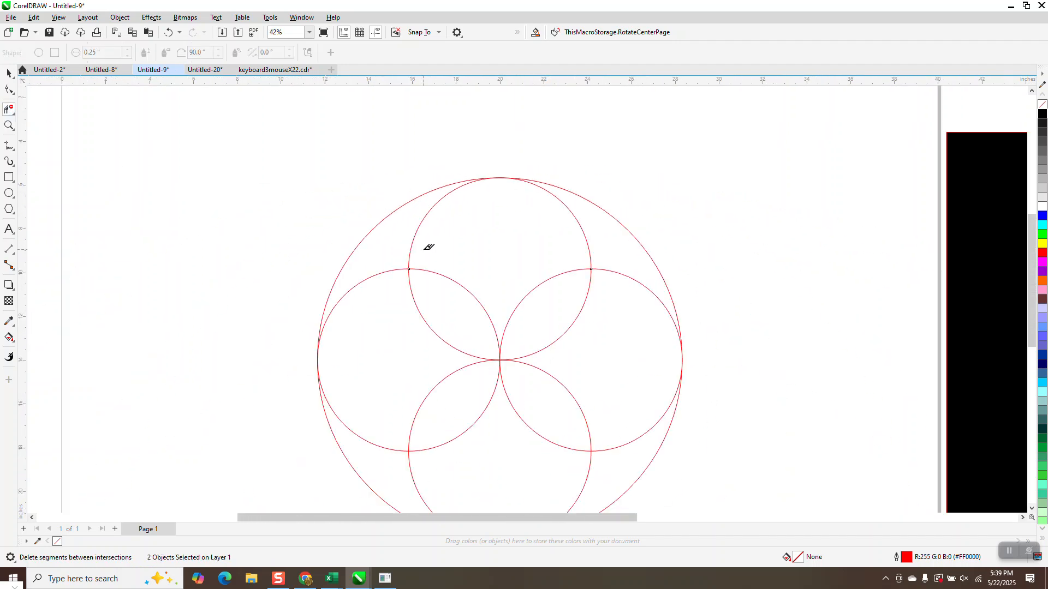
pyautogui.click(419, 227)
pyautogui.scroll(-2, 462, 206)
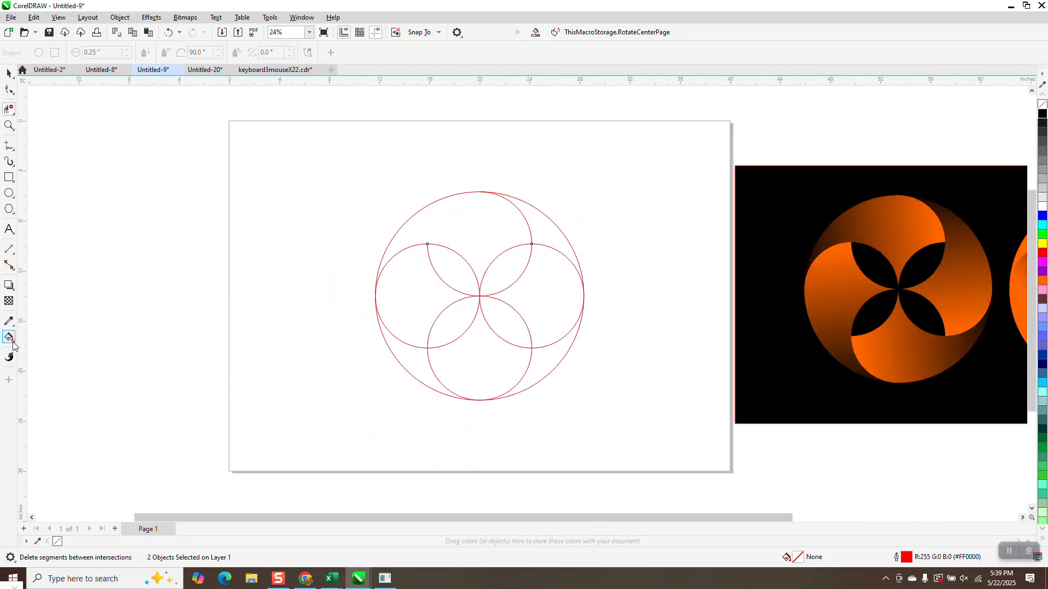
# - Select all the line work of the circle design and group it
pyautogui.click(9, 72)
pyautogui.moveTo(329, 164); pyautogui.dragTo(675, 443)
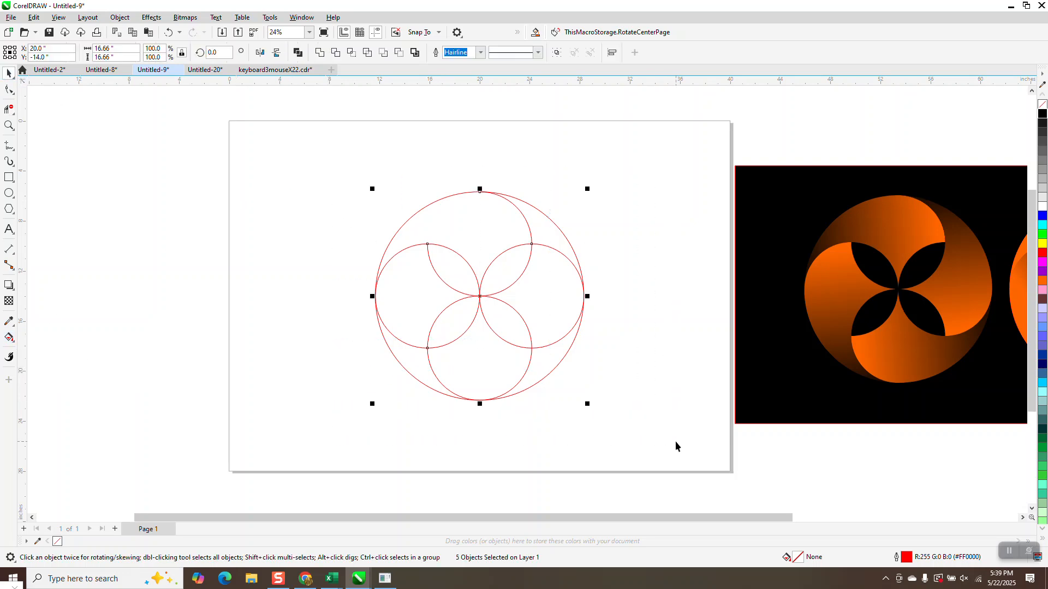
pyautogui.hotkey('ctrl', 'g')
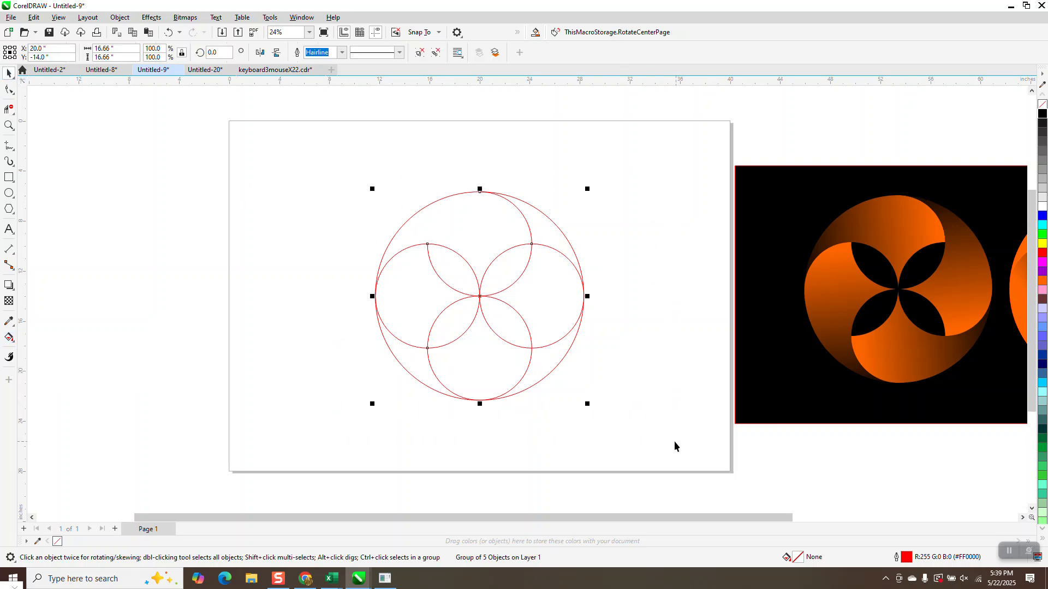
# - Smart Fill the upper blade-shaped region of the circle design with cyan and no outline
pyautogui.click(8, 339)
pyautogui.click(11, 341)
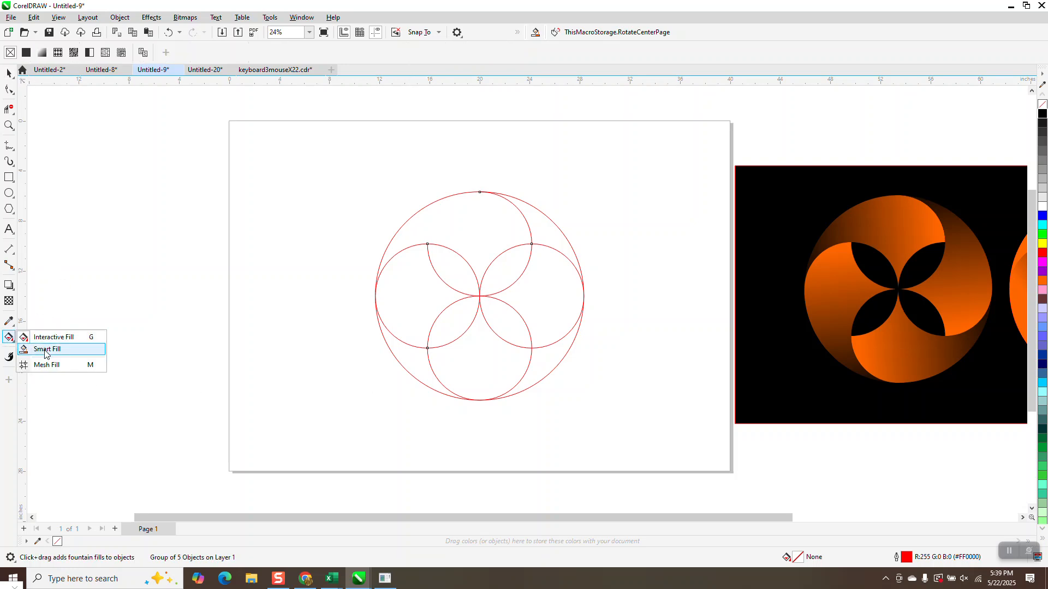
pyautogui.click(46, 349)
pyautogui.click(125, 53)
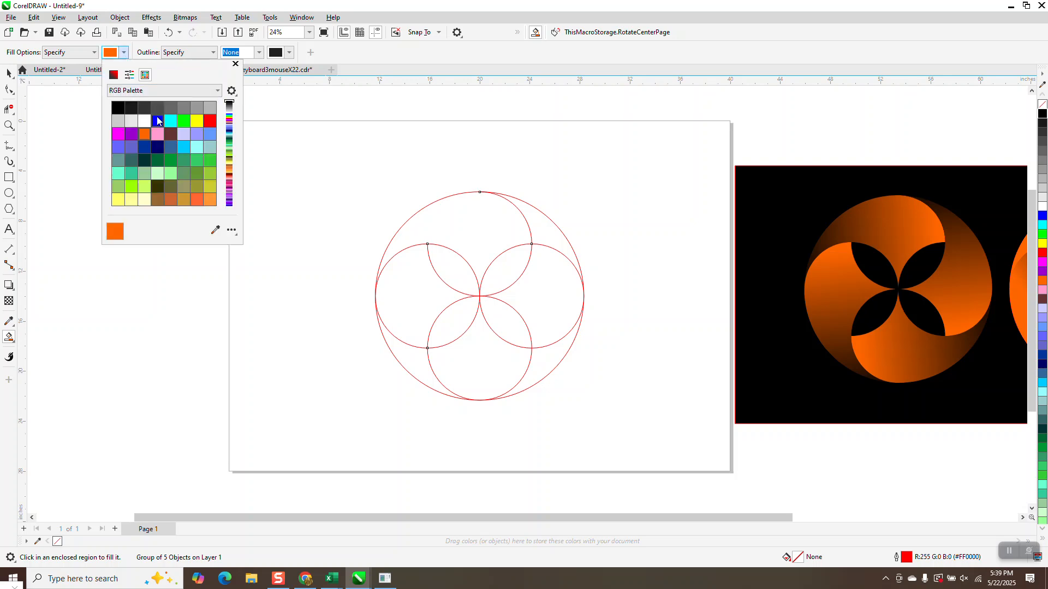
pyautogui.click(171, 121)
pyautogui.click(521, 237)
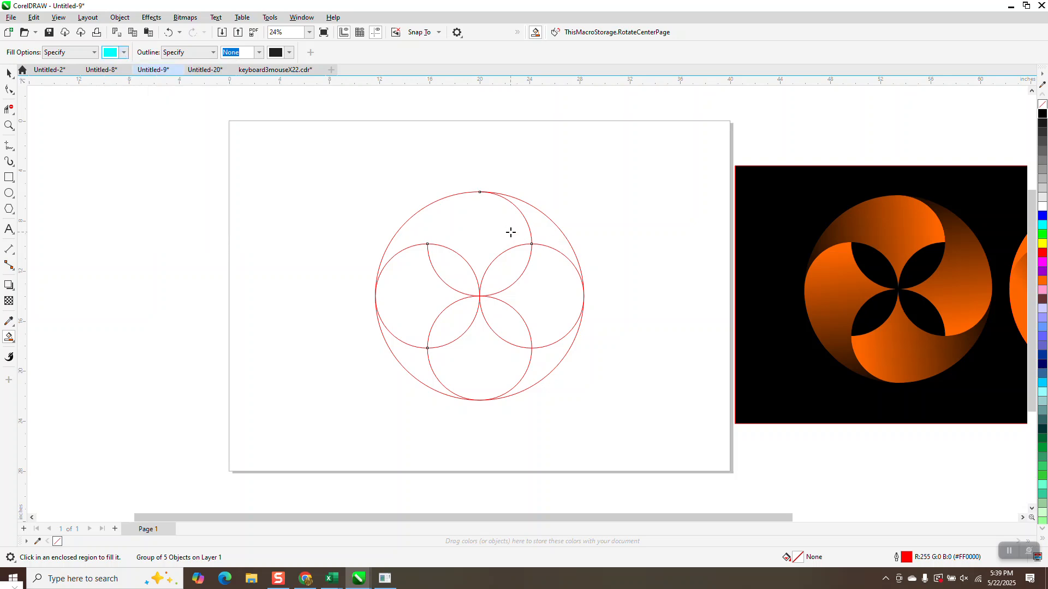
pyautogui.click(511, 232)
pyautogui.press('space')
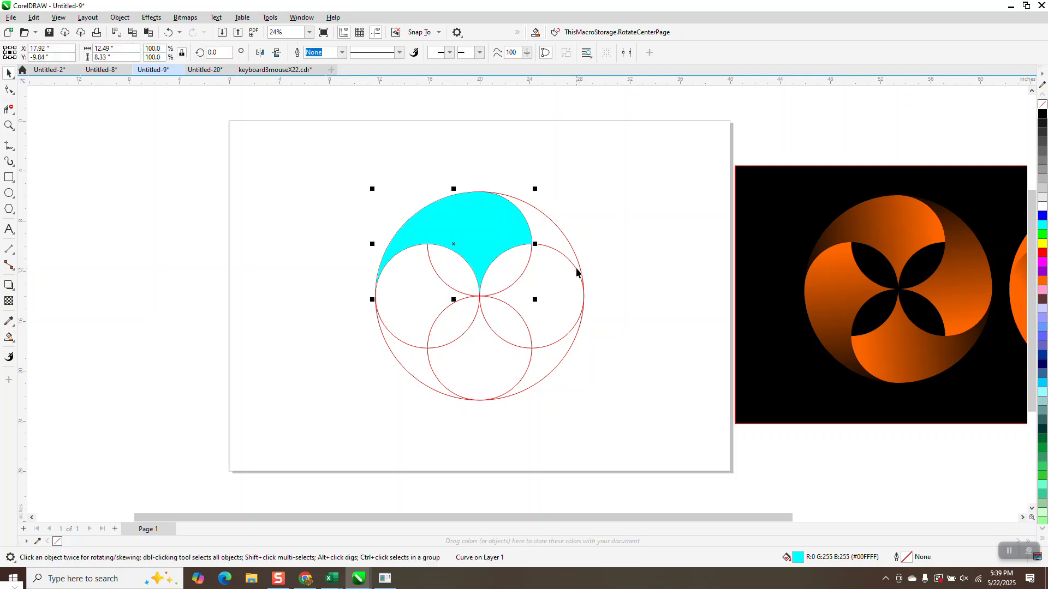
# - Set the nudge distance to 20 inches and nudge the grouped outlines left, away from the cyan shape
pyautogui.click(580, 240)
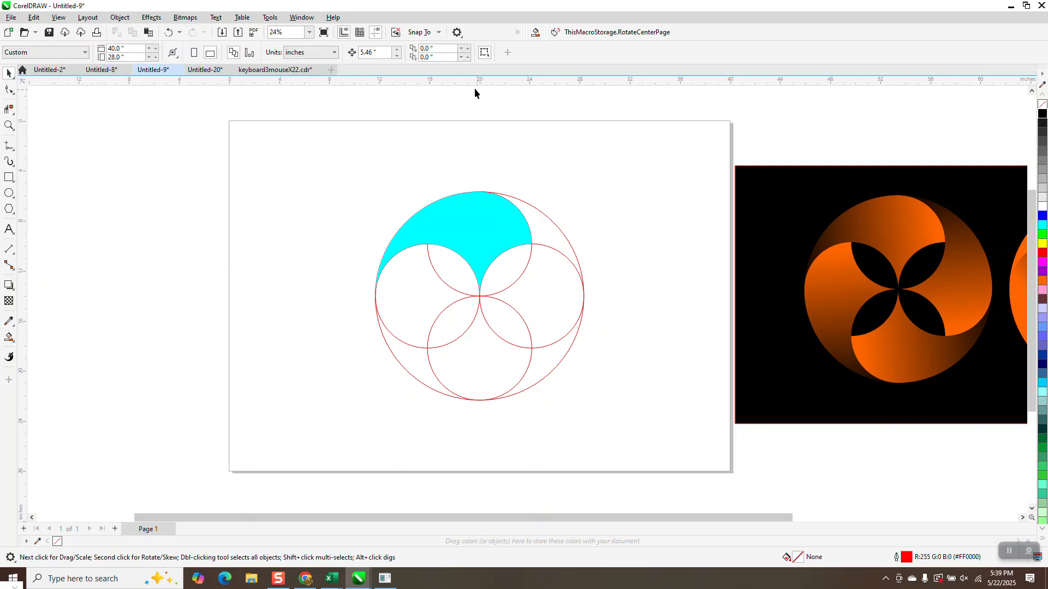
pyautogui.click(386, 52)
pyautogui.write('20')
pyautogui.click(582, 291)
pyautogui.press('Left')
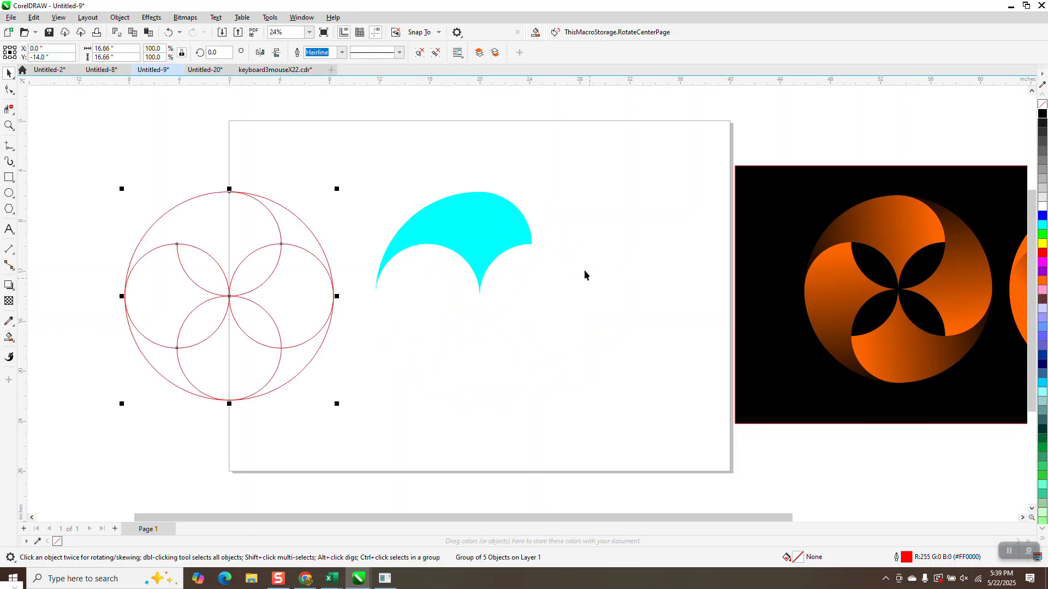
# - Apply a diagonal linear fountain fill to the blade shape, running from cyan at the upper left to black at the lower right
pyautogui.click(494, 250)
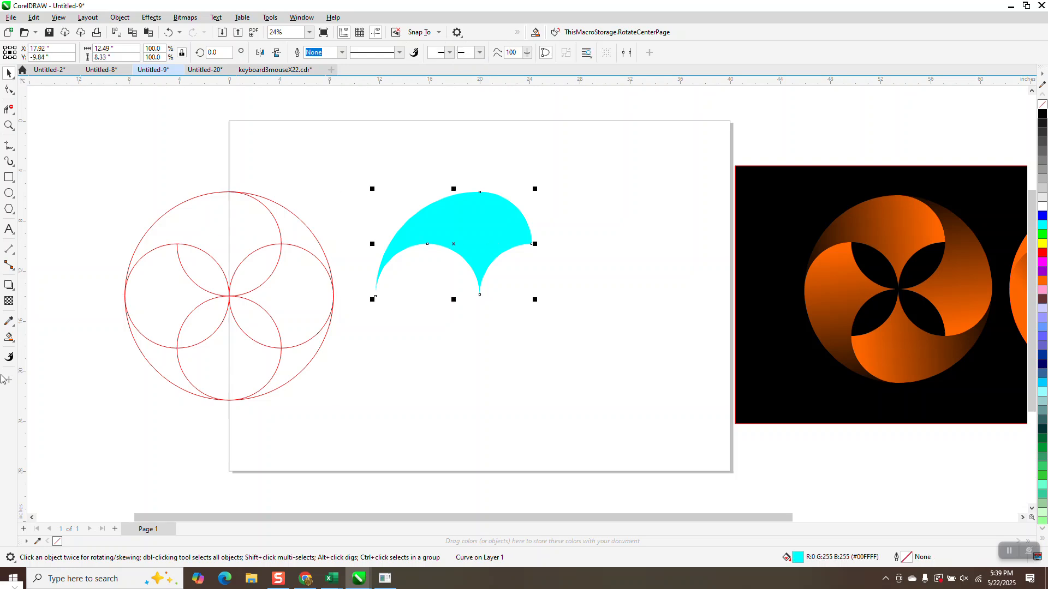
pyautogui.click(9, 337)
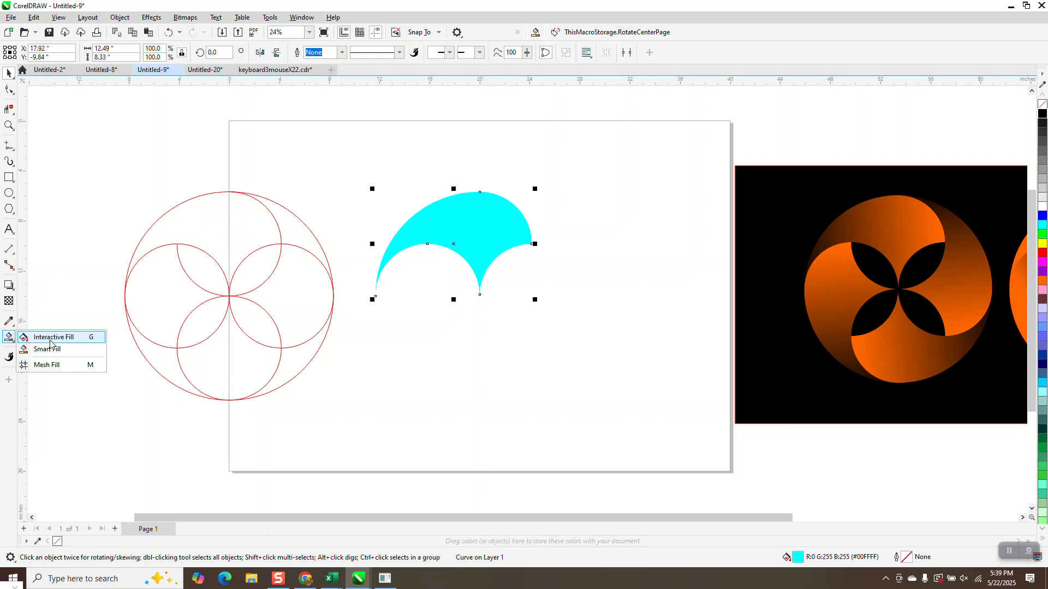
pyautogui.click(43, 337)
pyautogui.moveTo(457, 212); pyautogui.dragTo(527, 278)
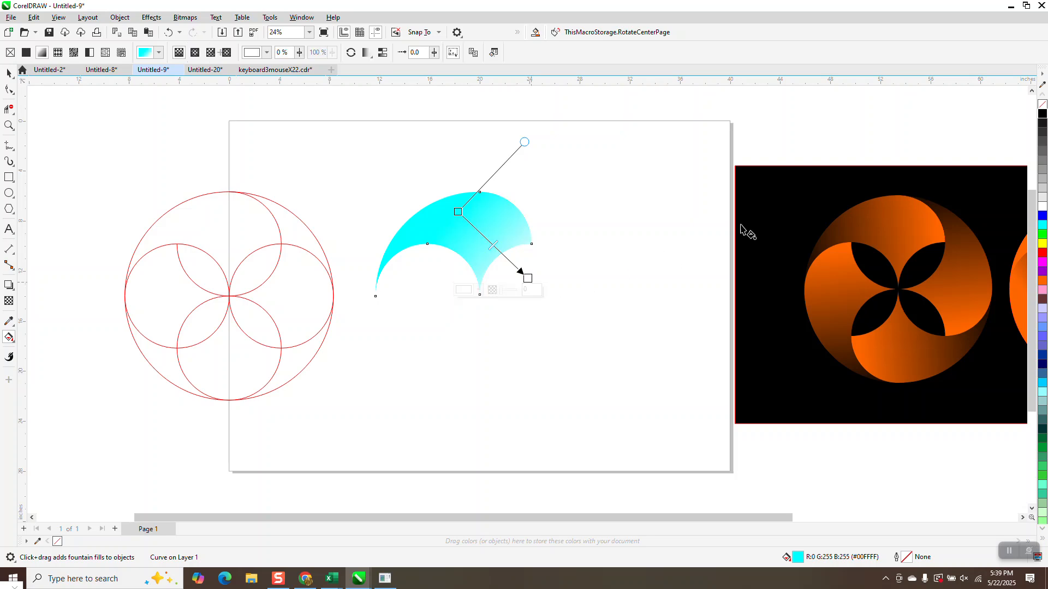
pyautogui.moveTo(1042, 114); pyautogui.dragTo(541, 290)
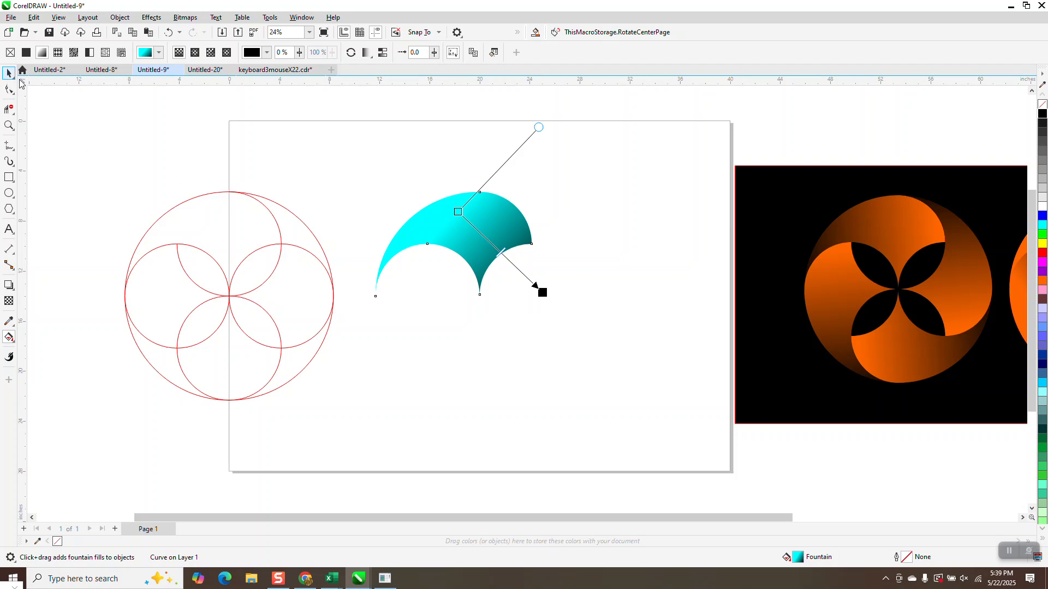
pyautogui.press('space')
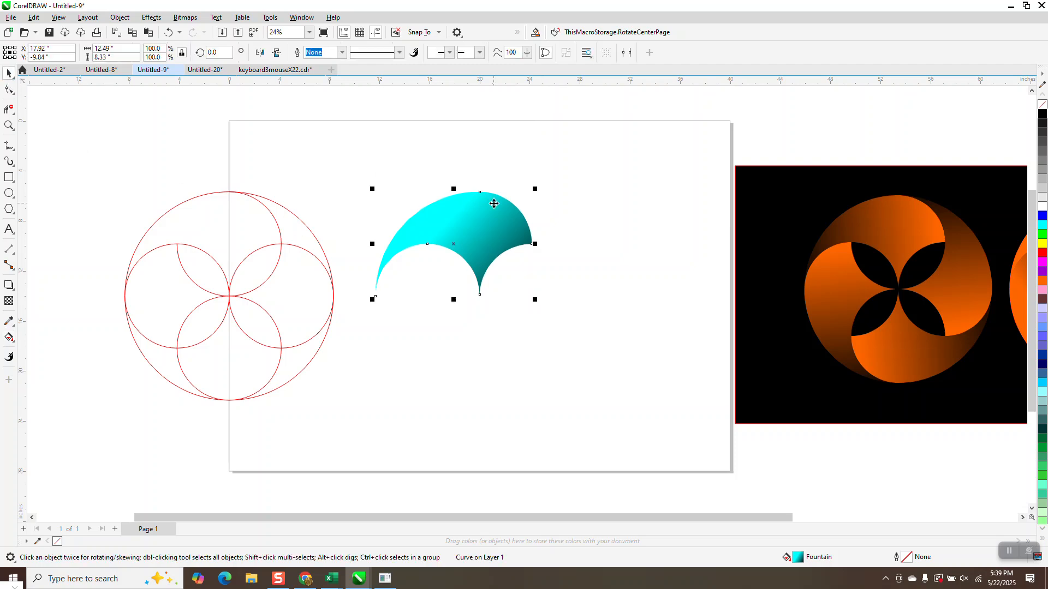
# - Create three copies of the gradient blade rotated in 90-degree increments about the page center to complete the pinwheel
pyautogui.click(210, 53)
pyautogui.write('90')
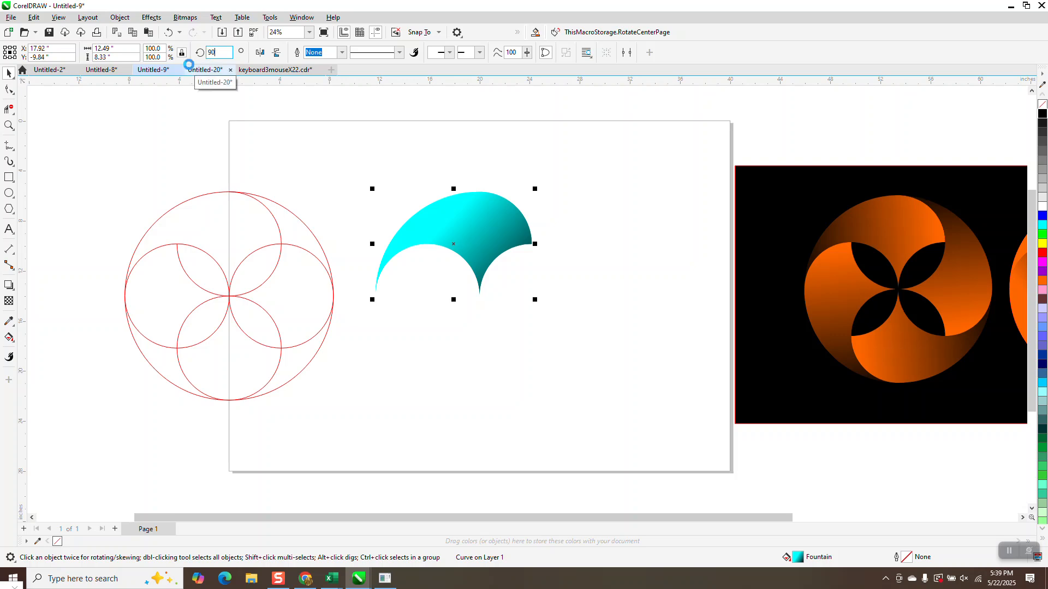
pyautogui.press('Return')
pyautogui.hotkey('ctrl', 'r')
pyautogui.hotkey('ctrl', 'r')
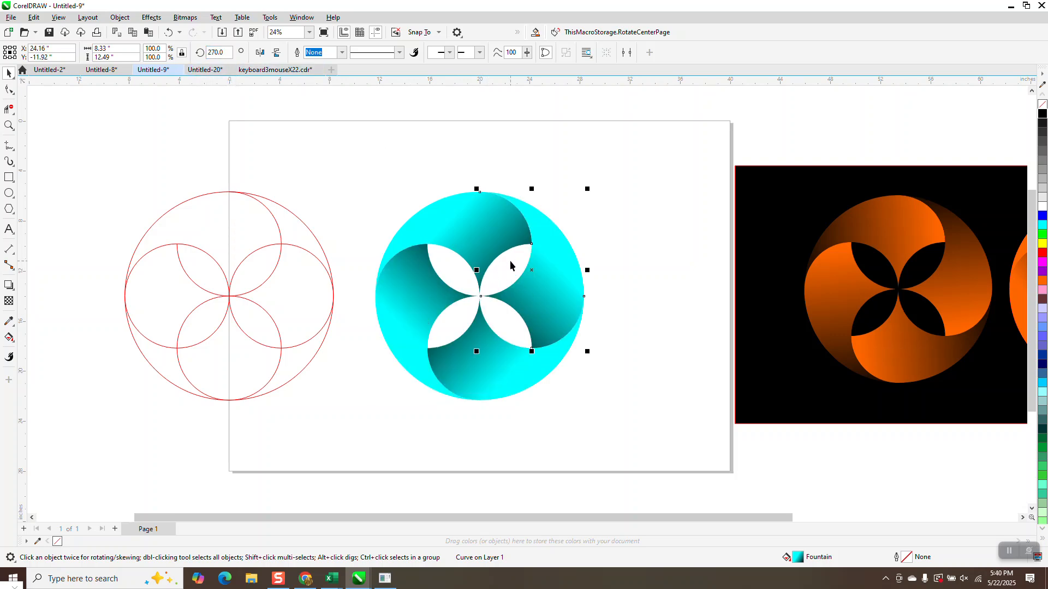
# - Move the black background rectangle left so it lies behind the cyan pinwheel
pyautogui.scroll(-1, 483, 281)
pyautogui.moveTo(690, 276); pyautogui.dragTo(392, 279)
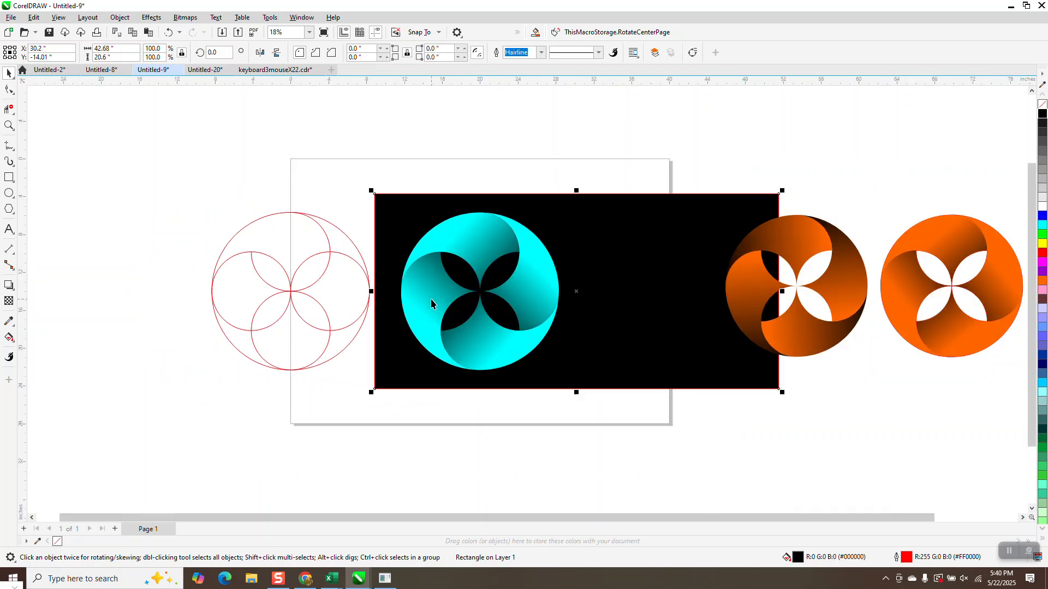
# - Delete the right, lower and left blades of the pinwheel, keeping only the upper-left gradient blade
pyautogui.click(543, 286)
pyautogui.press('Delete')
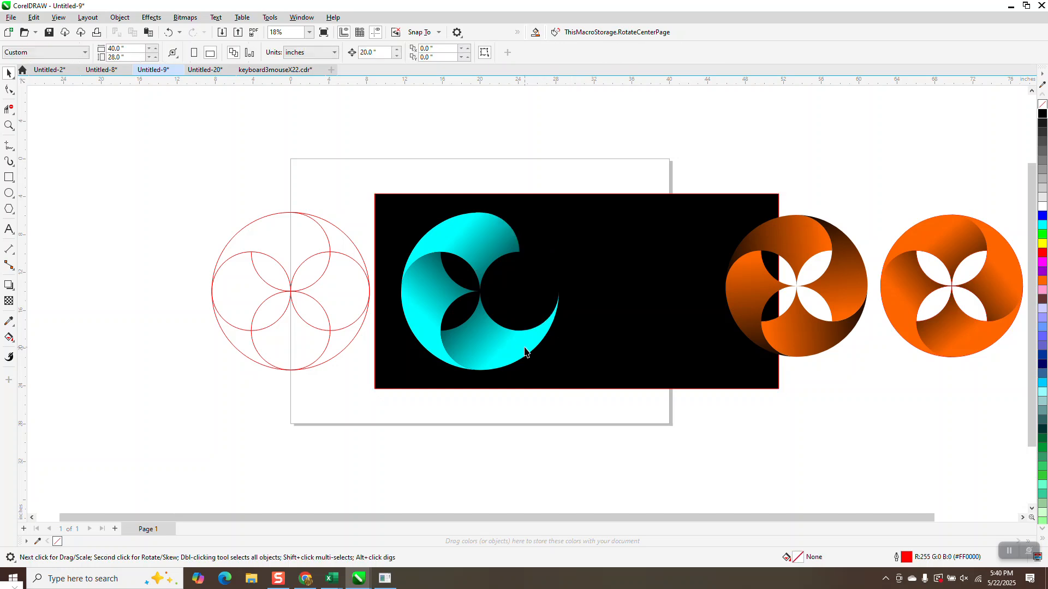
pyautogui.click(527, 351)
pyautogui.press('Delete')
pyautogui.click(440, 328)
pyautogui.press('Delete')
# - Clone the remaining cyan blade and nudge the clone 20 inches left
pyautogui.click(472, 256)
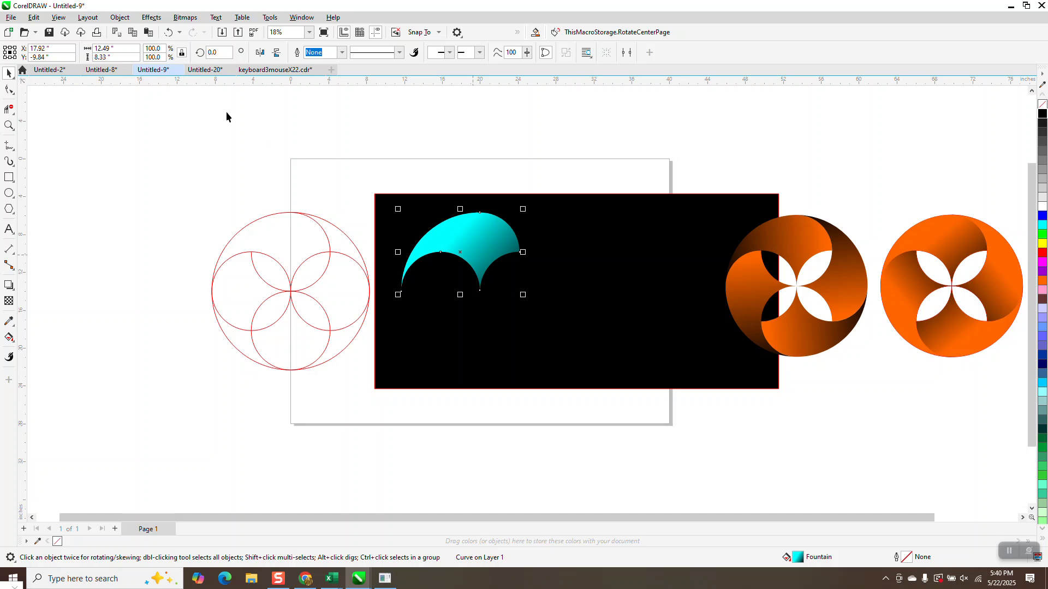
pyautogui.click(34, 17)
pyautogui.click(54, 171)
pyautogui.press('Left')
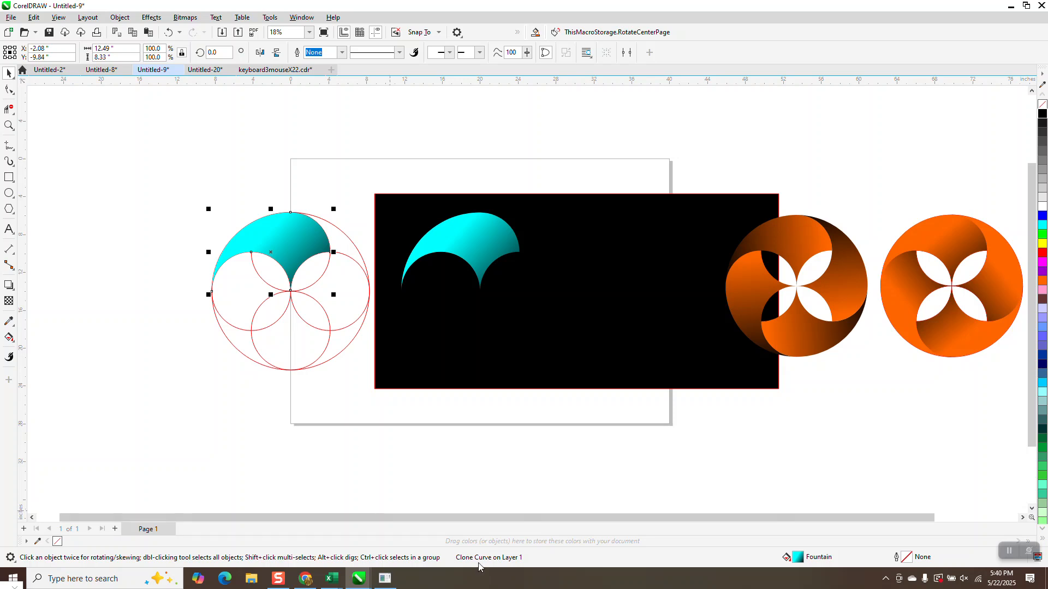
# - Swap the clone into the original blade's place on the black rectangle and park the original blade above the rectangle
pyautogui.click(489, 250)
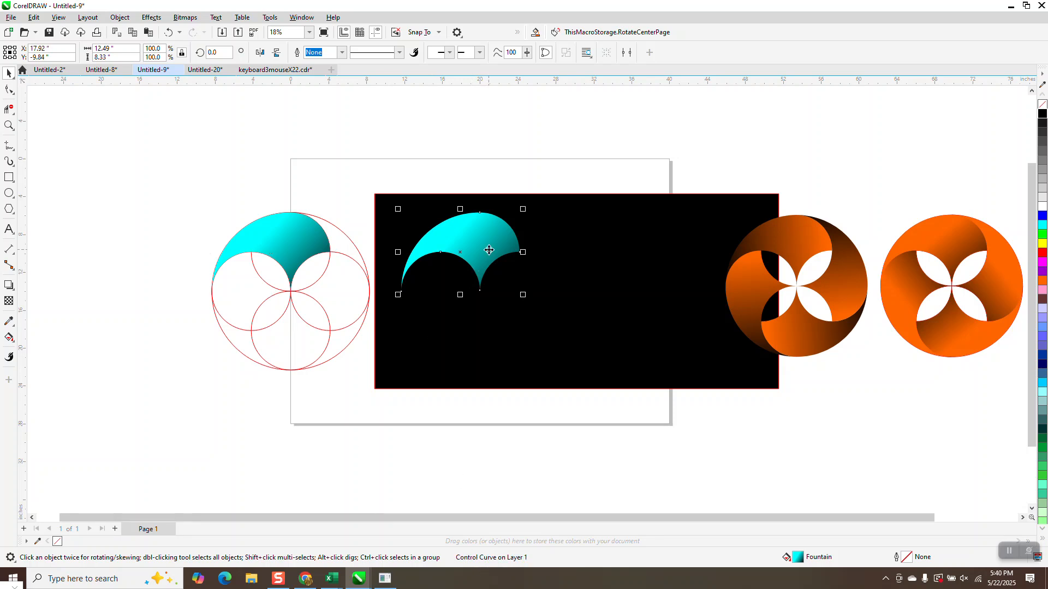
pyautogui.press('Left')
pyautogui.press('Left')
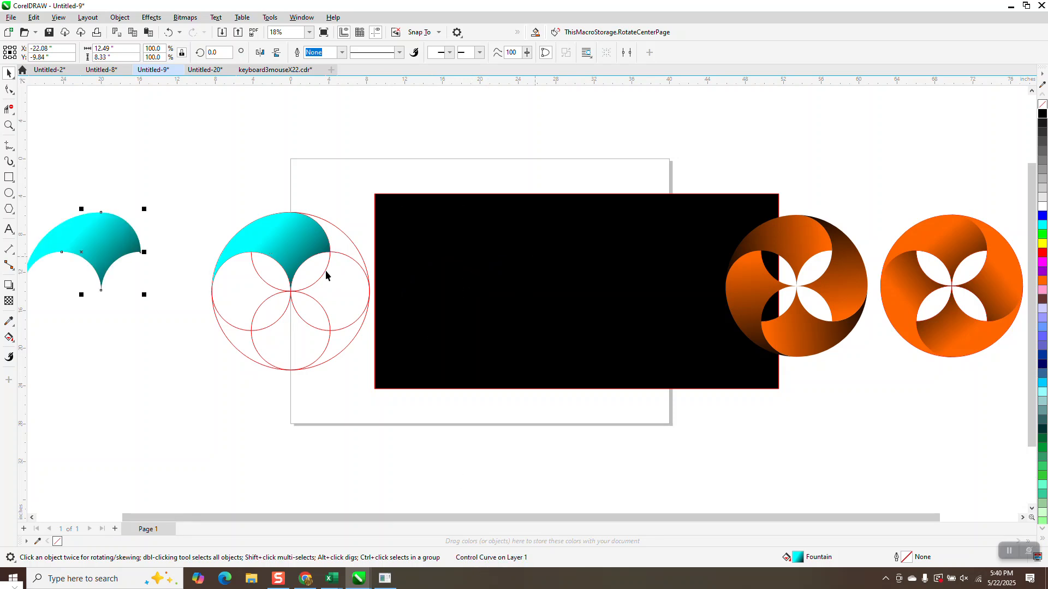
pyautogui.click(323, 250)
pyautogui.press('Right')
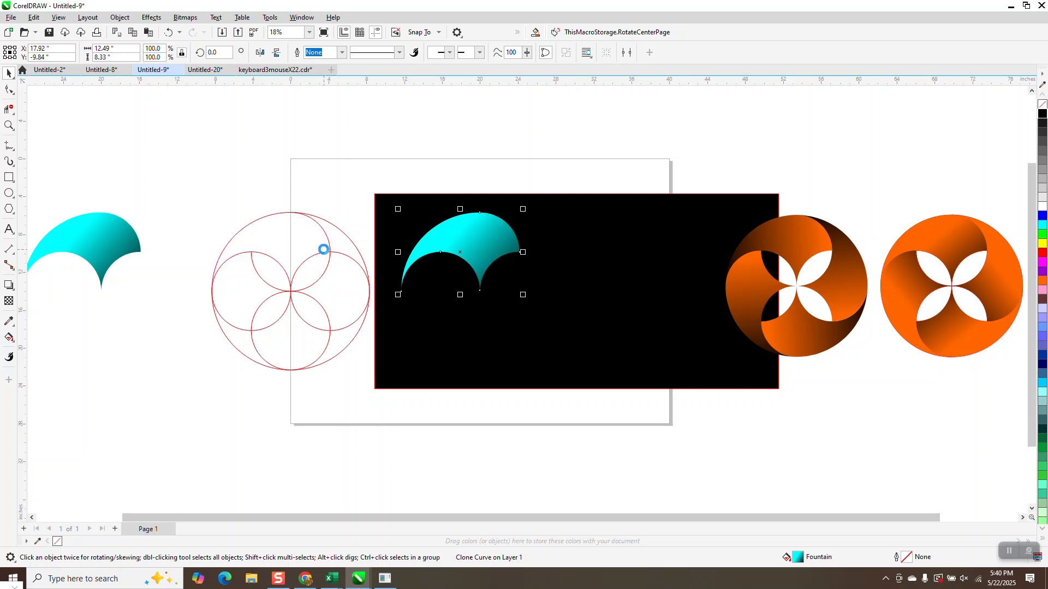
pyautogui.moveTo(114, 231); pyautogui.dragTo(478, 117)
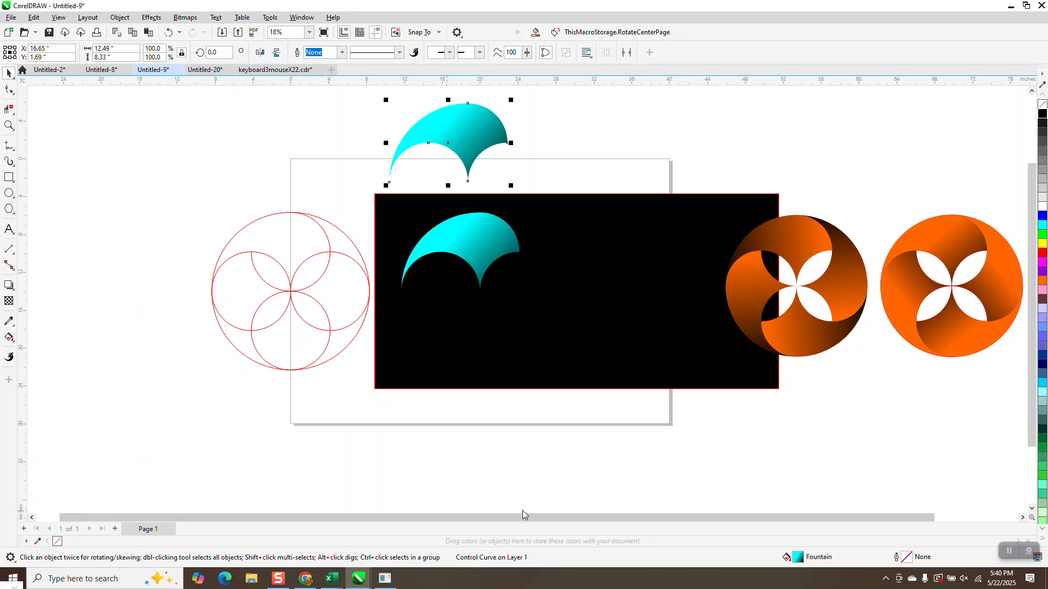
# - Create three copies of the cloned blade rotated in 90-degree increments about the page center to complete the pinwheel
pyautogui.click(480, 248)
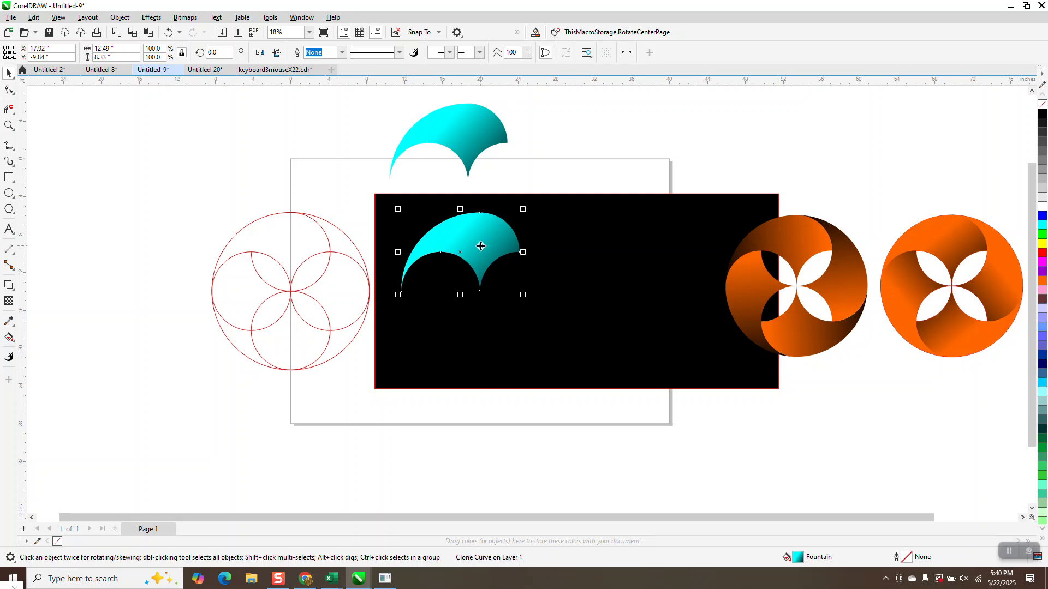
pyautogui.click(215, 52)
pyautogui.write('90')
pyautogui.press('Return')
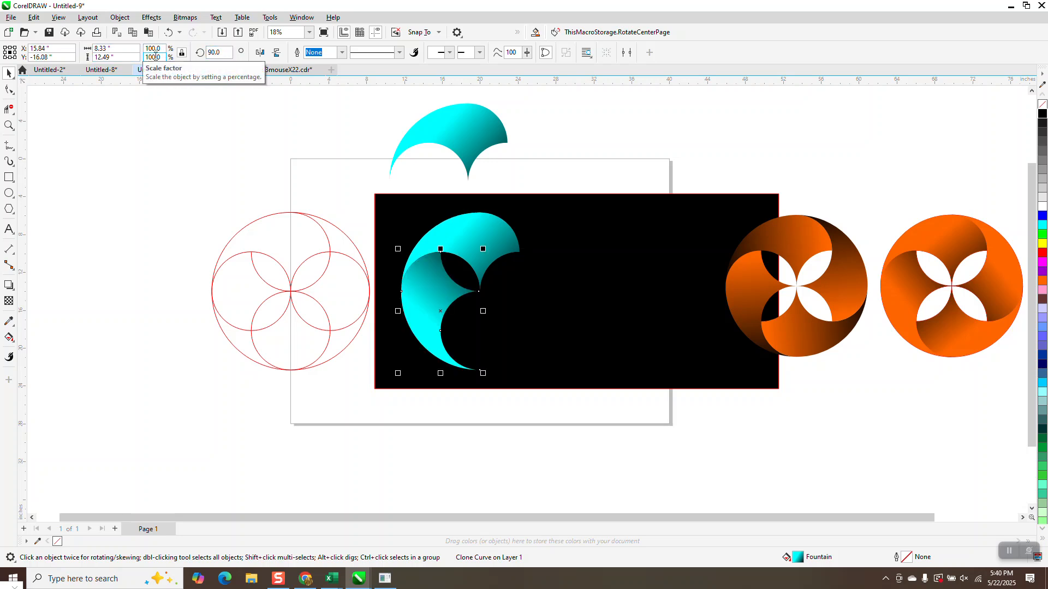
pyautogui.hotkey('ctrl', 'd')
pyautogui.hotkey('ctrl', 'd')
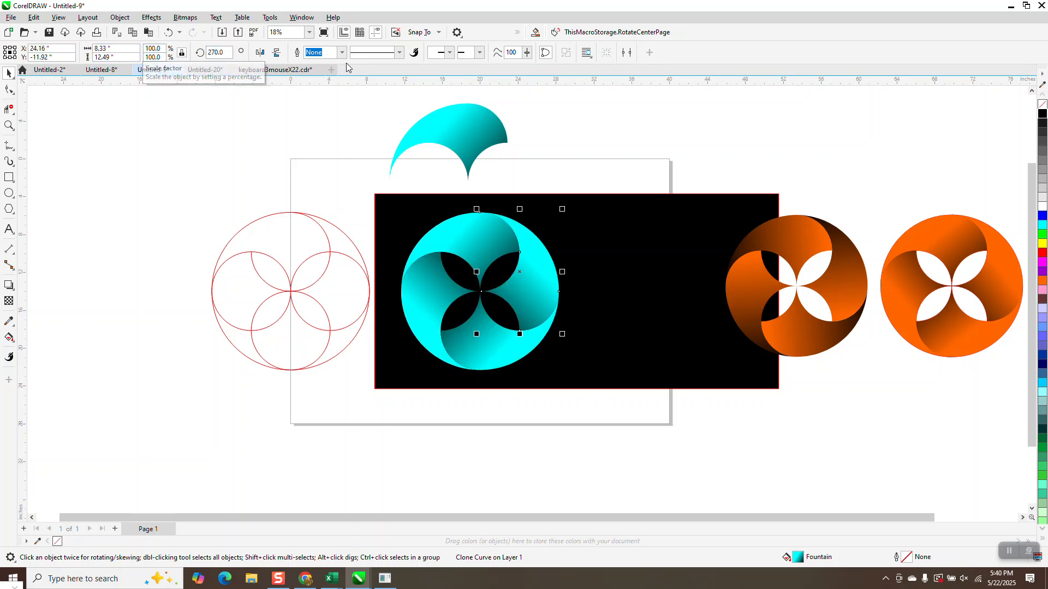
# - Move the original blade beside the pinwheel on the black rectangle and shorten its fountain fill so black reaches farther into the blade
pyautogui.click(491, 130)
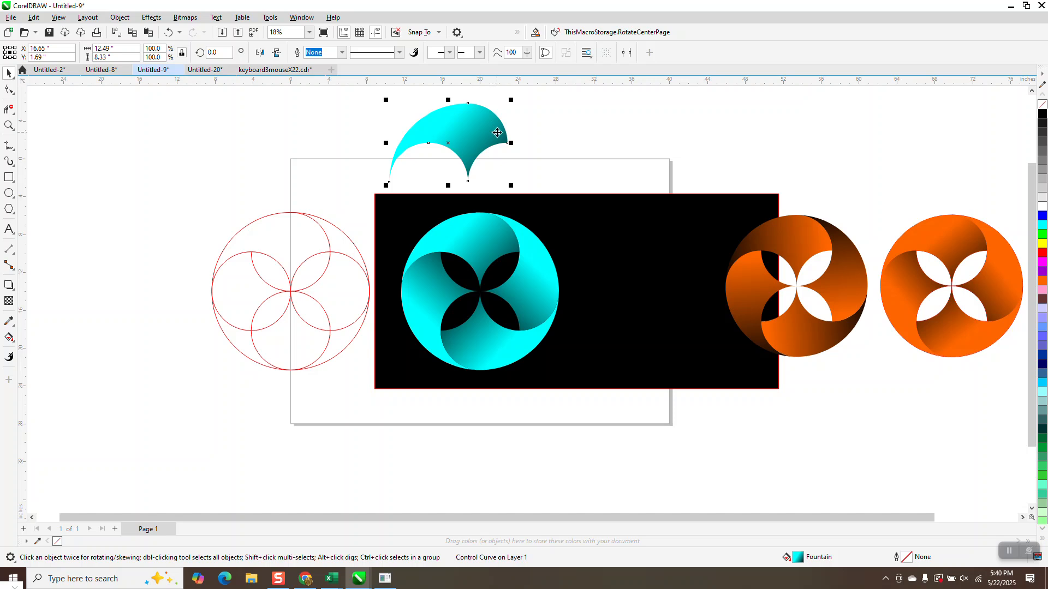
pyautogui.moveTo(495, 132); pyautogui.dragTo(670, 243)
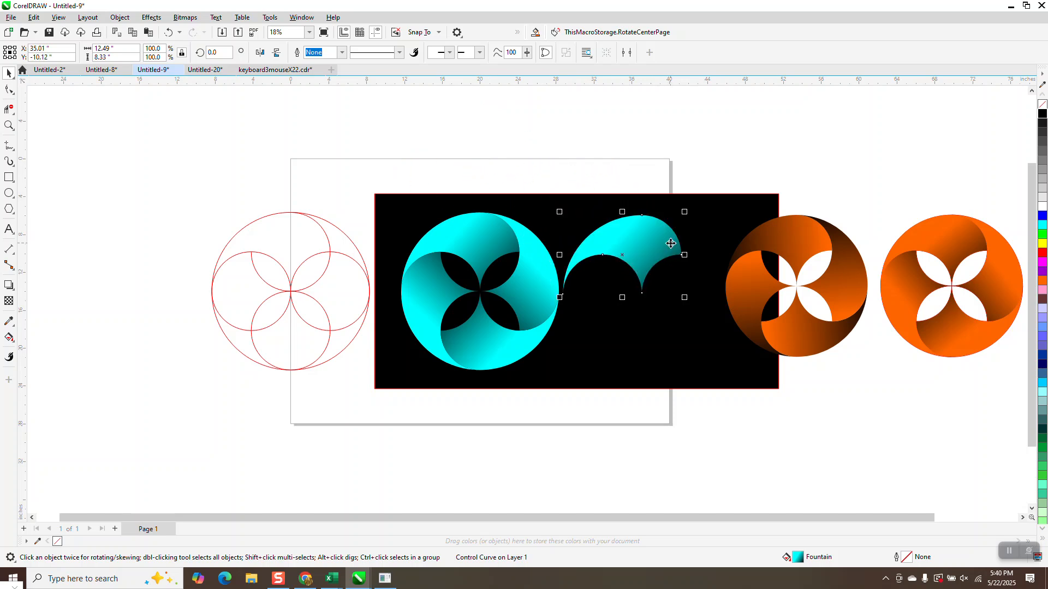
pyautogui.click(9, 125)
pyautogui.moveTo(352, 189); pyautogui.dragTo(758, 441)
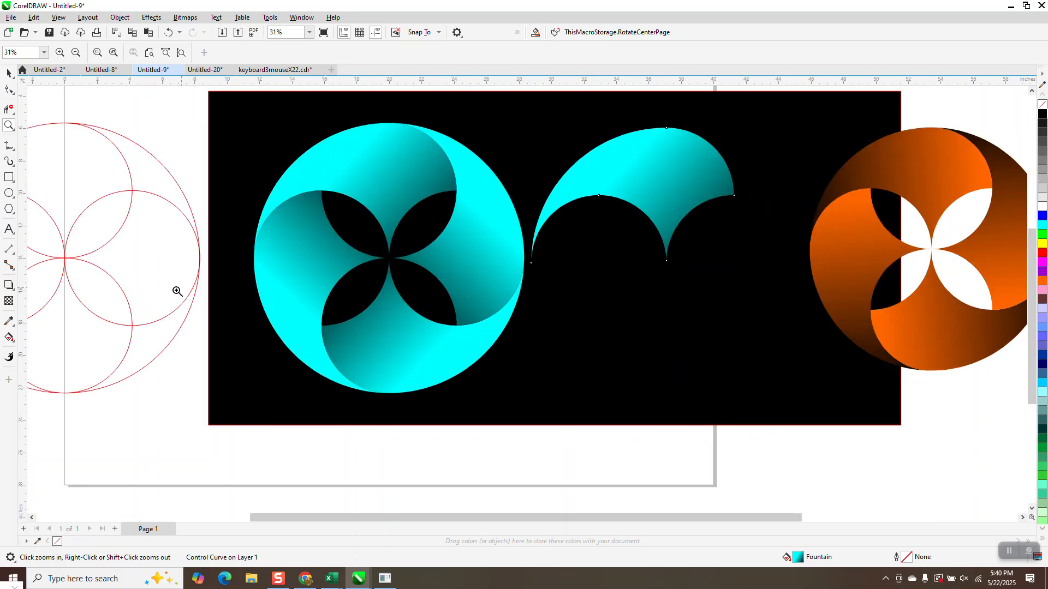
pyautogui.press('space')
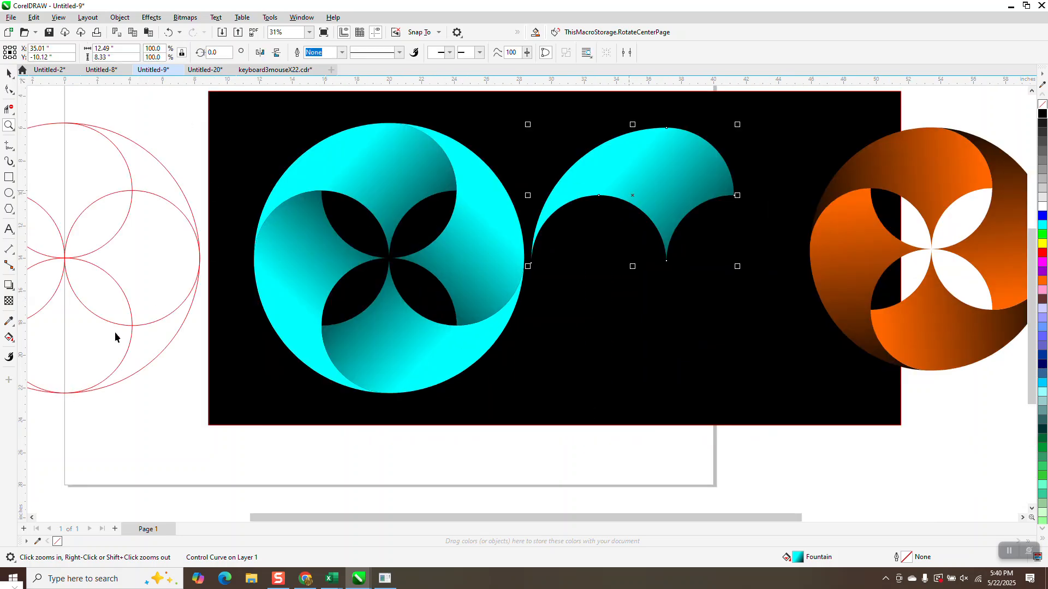
pyautogui.click(13, 348)
pyautogui.click(25, 337)
pyautogui.moveTo(745, 257); pyautogui.dragTo(718, 228)
pyautogui.moveTo(717, 229)
pyautogui.mouseDown()
pyautogui.moveTo(697, 252)
pyautogui.moveTo(742, 216)
pyautogui.moveTo(711, 222)
pyautogui.moveTo(703, 211)
pyautogui.mouseUp()
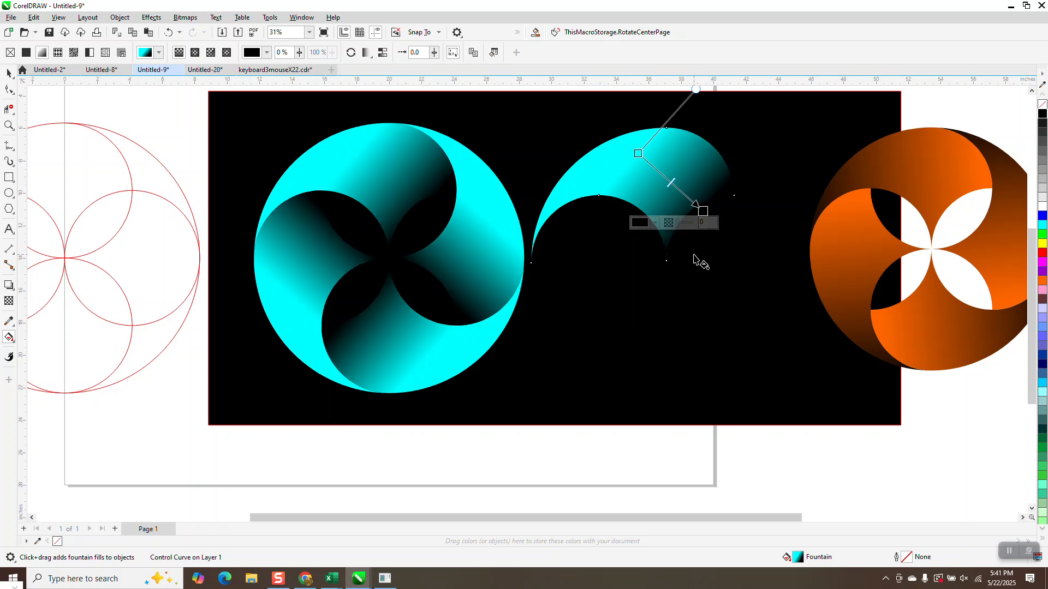
# - Try deleting the original control blade beside the pinwheel, and undo the deletion
pyautogui.click(9, 72)
pyautogui.scroll(-1, 573, 281)
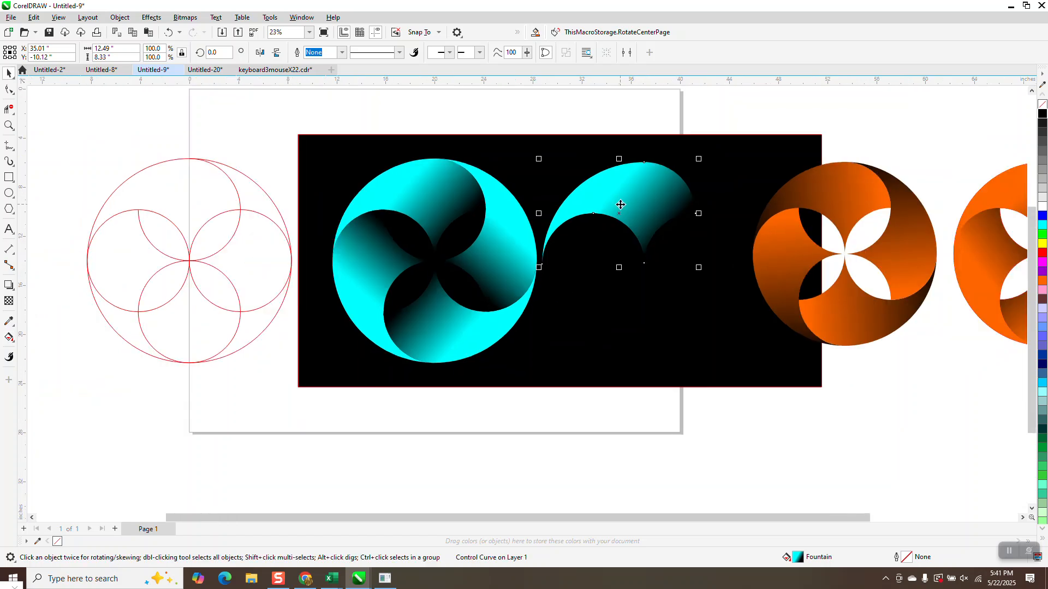
pyautogui.press('Delete')
pyautogui.click(168, 33)
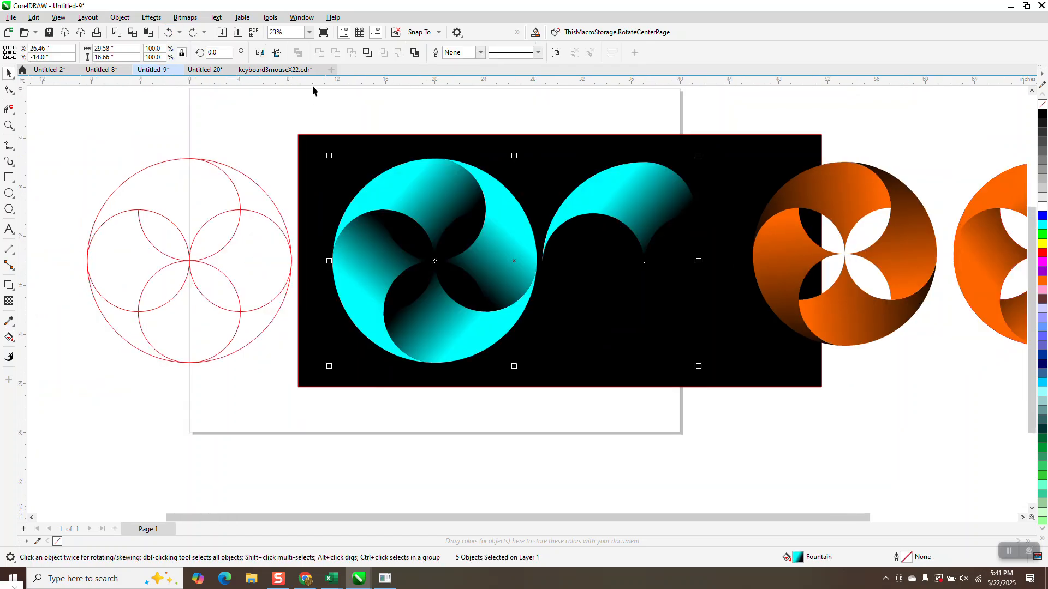
# - Make the cloned blades independent of the control blade and delete the control blade beside the pinwheel
pyautogui.click(120, 17)
pyautogui.click(179, 270)
pyautogui.click(224, 134)
pyautogui.click(636, 201)
pyautogui.press('Delete')
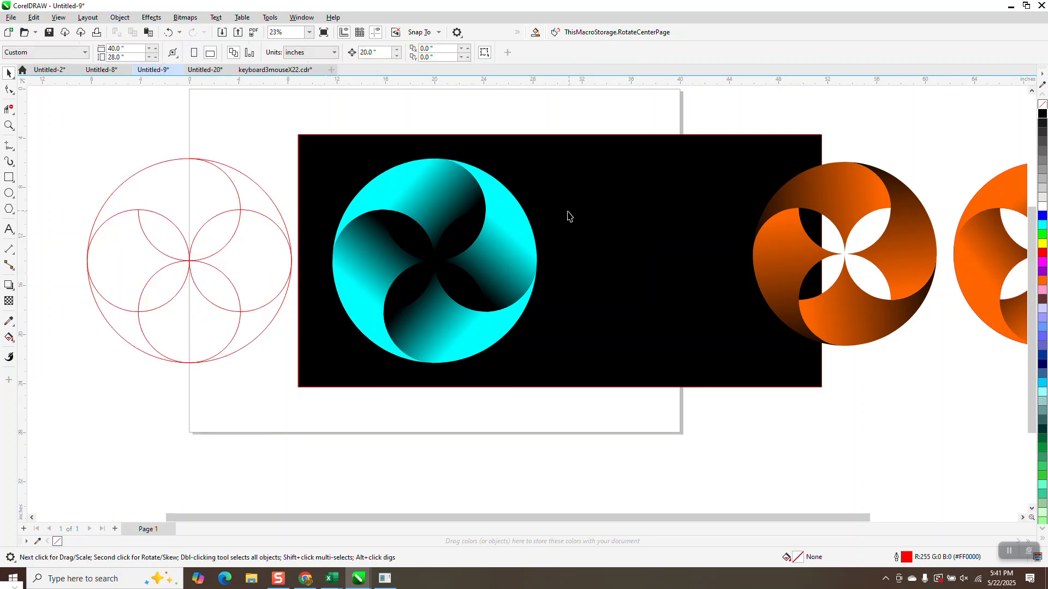
# - Group the four cyan blades of the pinwheel and clear the selection
pyautogui.moveTo(315, 133); pyautogui.dragTo(560, 408)
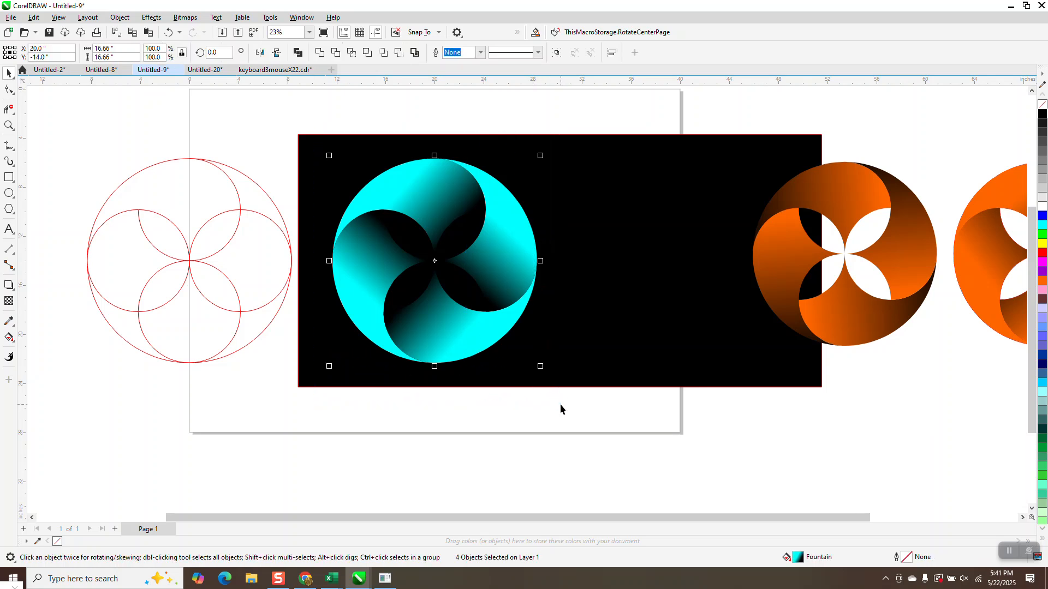
pyautogui.hotkey('ctrl', 'g')
pyautogui.click(493, 449)
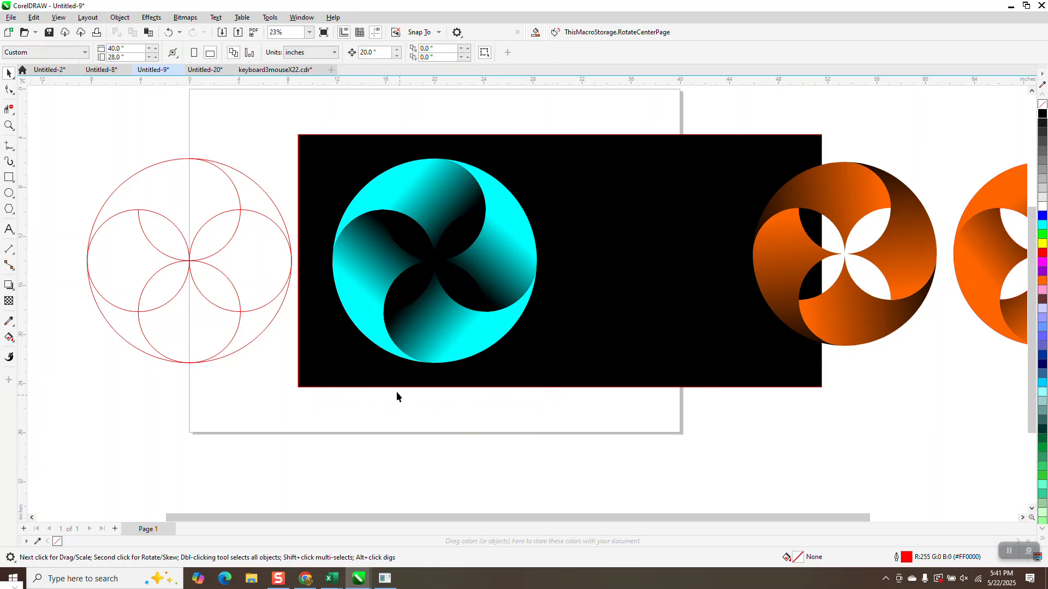
pyautogui.moveTo(188, 355); pyautogui.dragTo(289, 386)
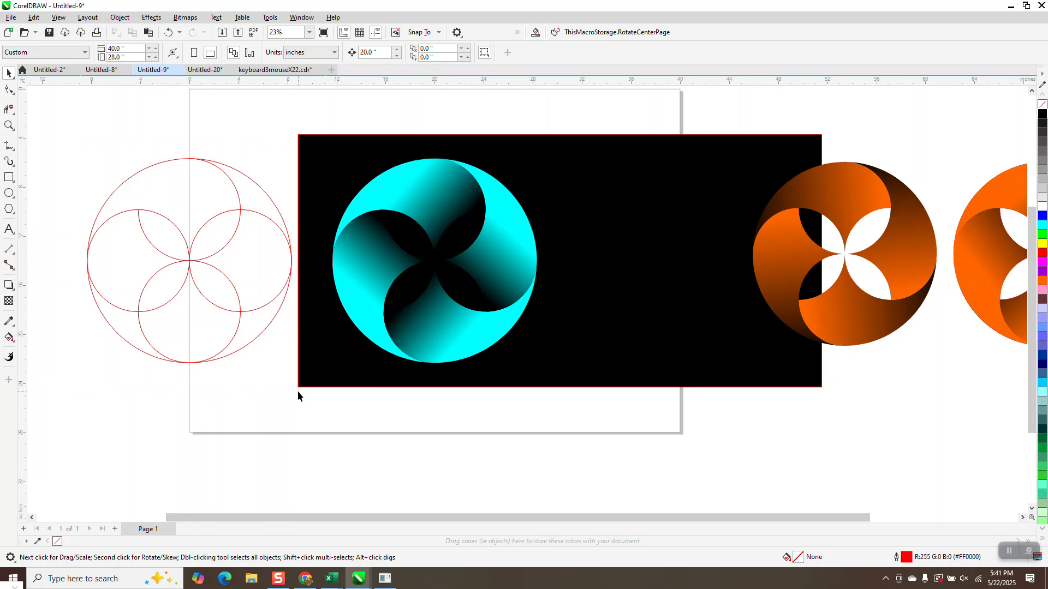